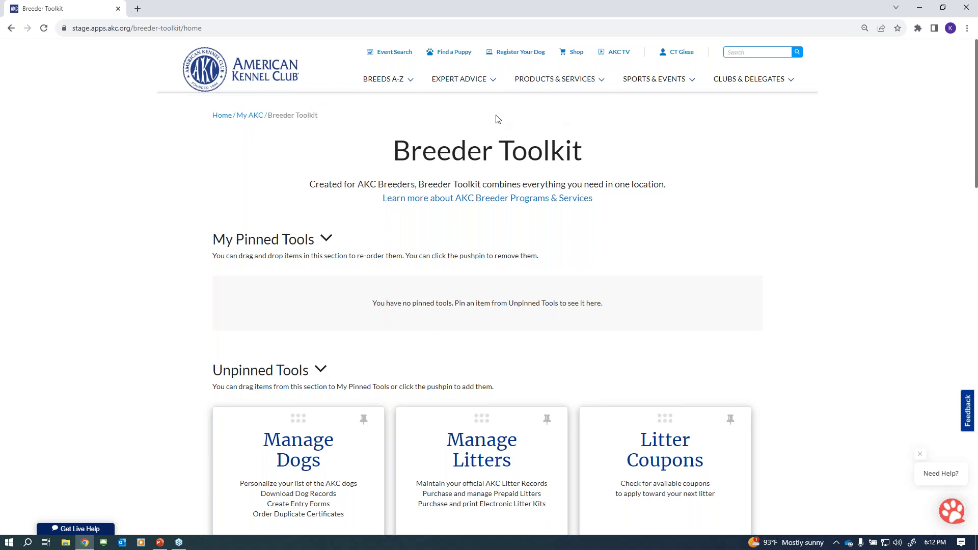
- Open Manage Litters showing all My Litters at 80 rows per page
{"action": "scroll", "coordinate": [838, 228], "scroll_direction": "down", "scroll_amount": 3}
{"action": "scroll", "coordinate": [838, 227], "scroll_direction": "down", "scroll_amount": 2}
{"action": "left_click", "coordinate": [482, 301]}
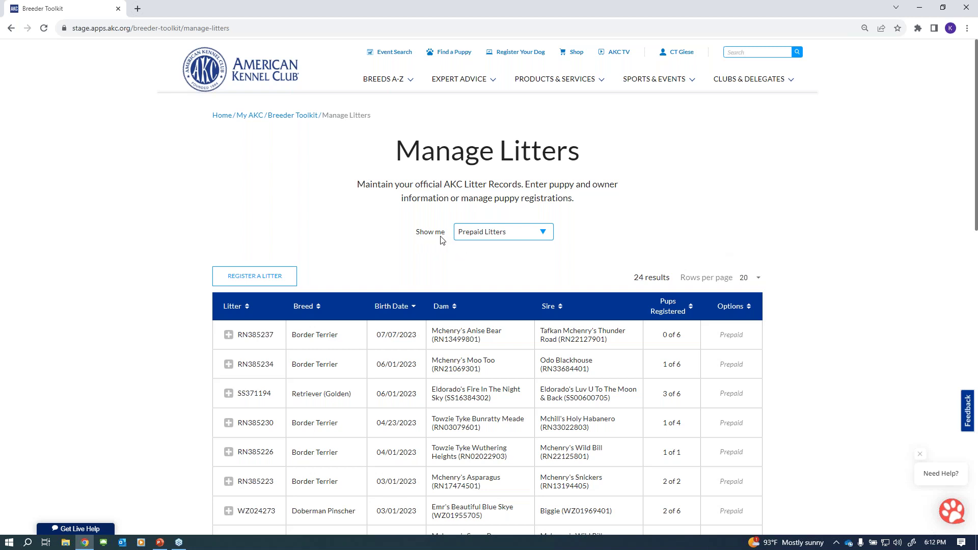
{"action": "left_click", "coordinate": [528, 236]}
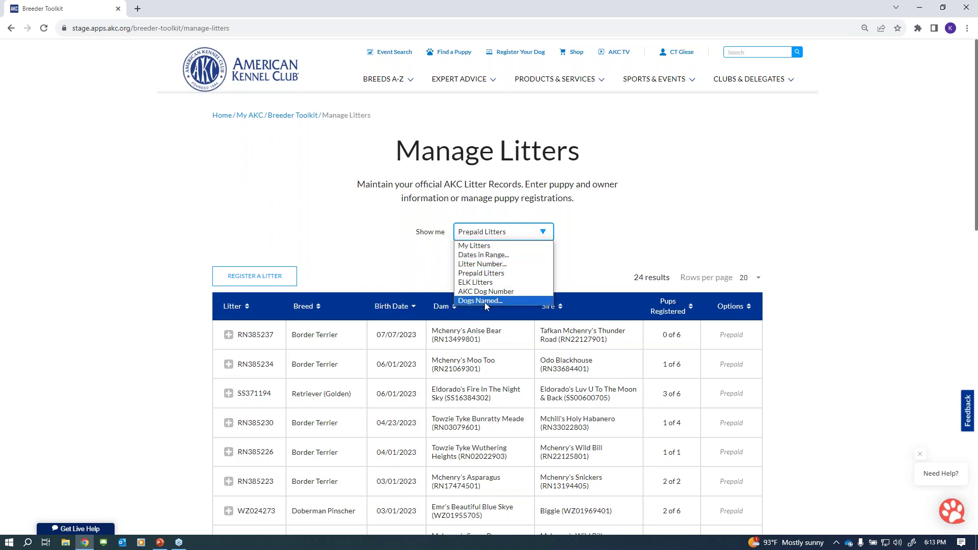
{"action": "left_click", "coordinate": [479, 247]}
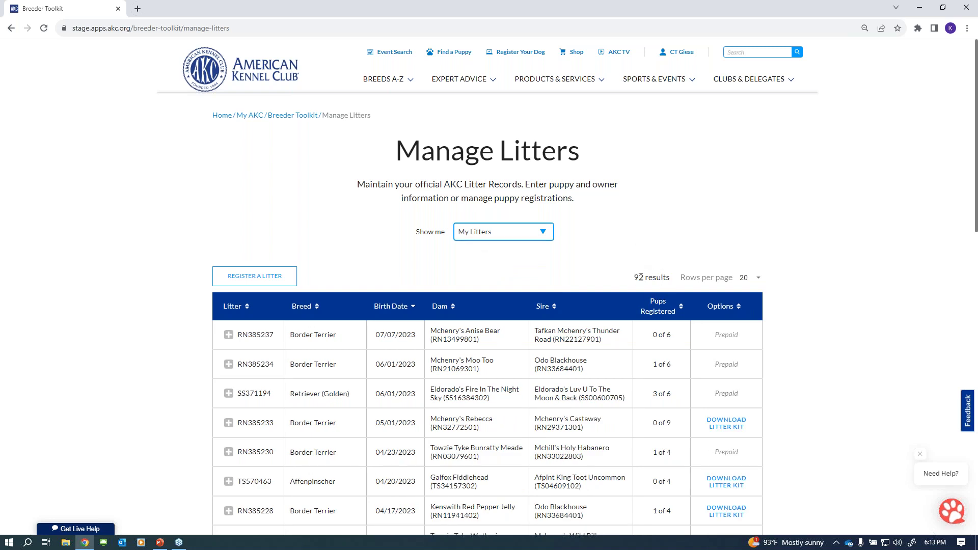
{"action": "left_click", "coordinate": [755, 284]}
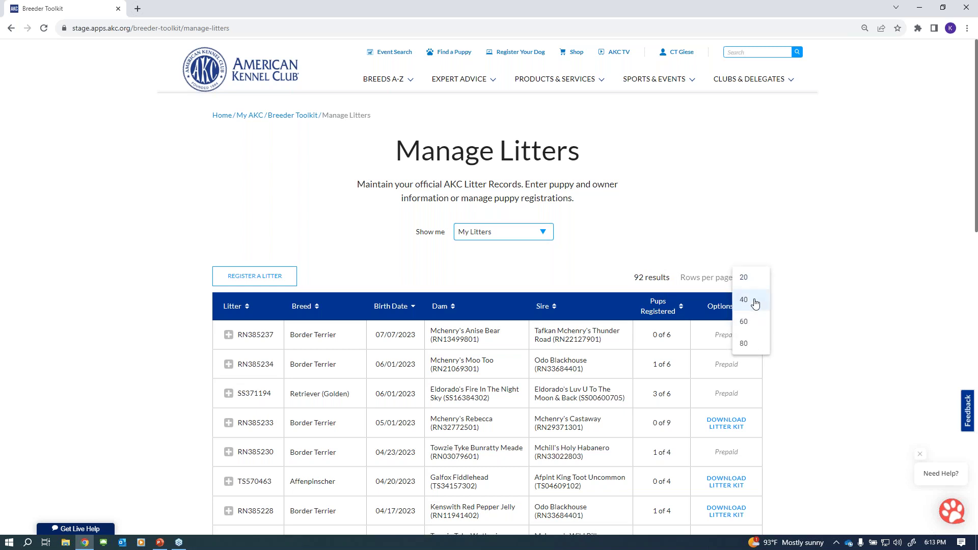
{"action": "left_click", "coordinate": [749, 343]}
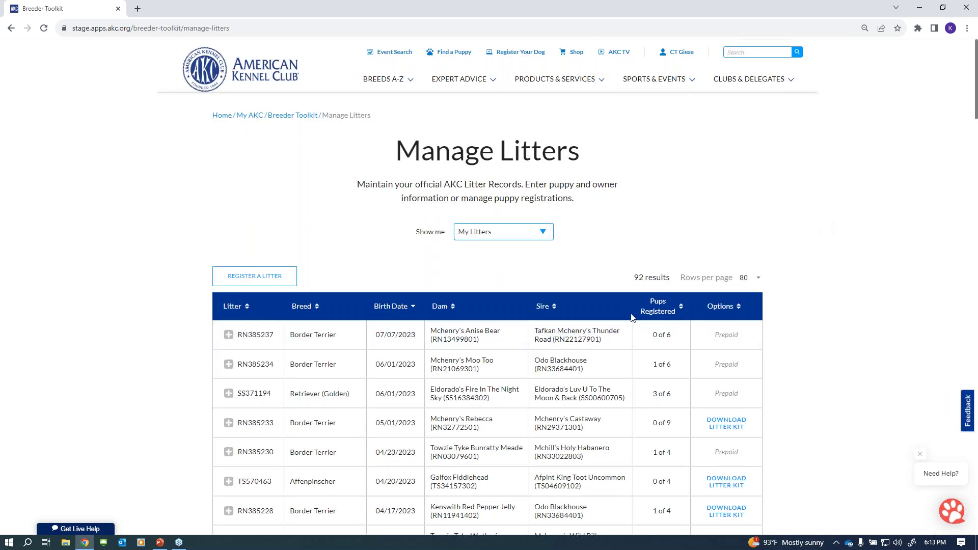
- Sort the litters by Pups Registered, fewest first
{"action": "left_click", "coordinate": [660, 308]}
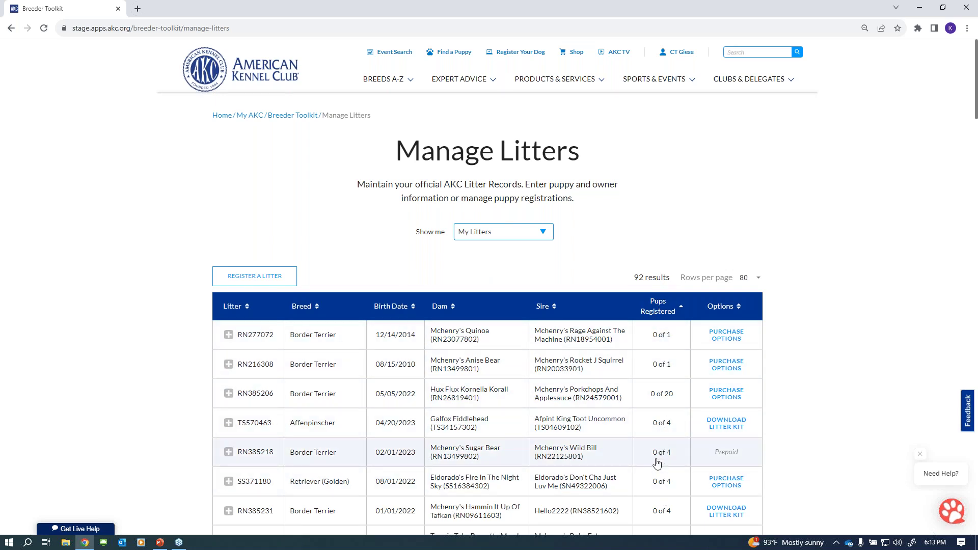
{"action": "left_click", "coordinate": [659, 312]}
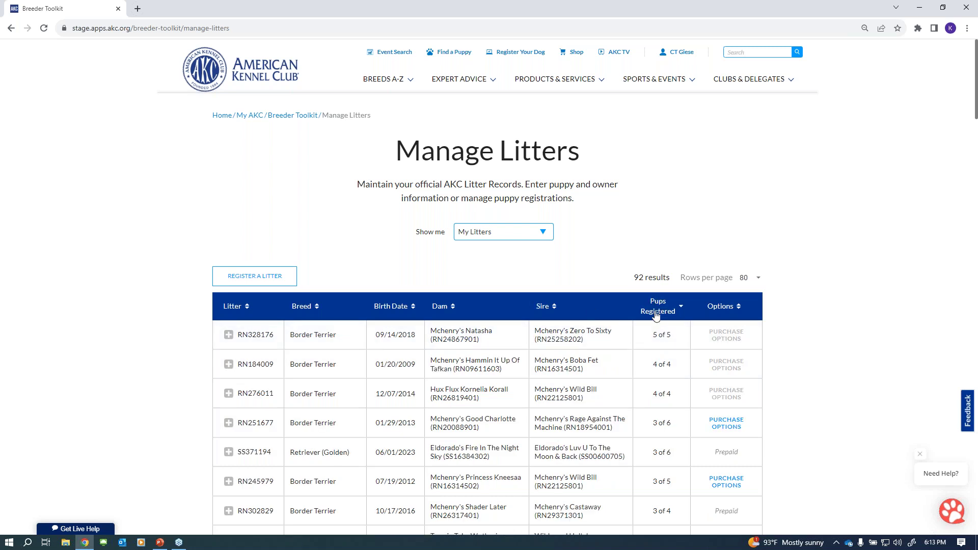
{"action": "left_click", "coordinate": [657, 314]}
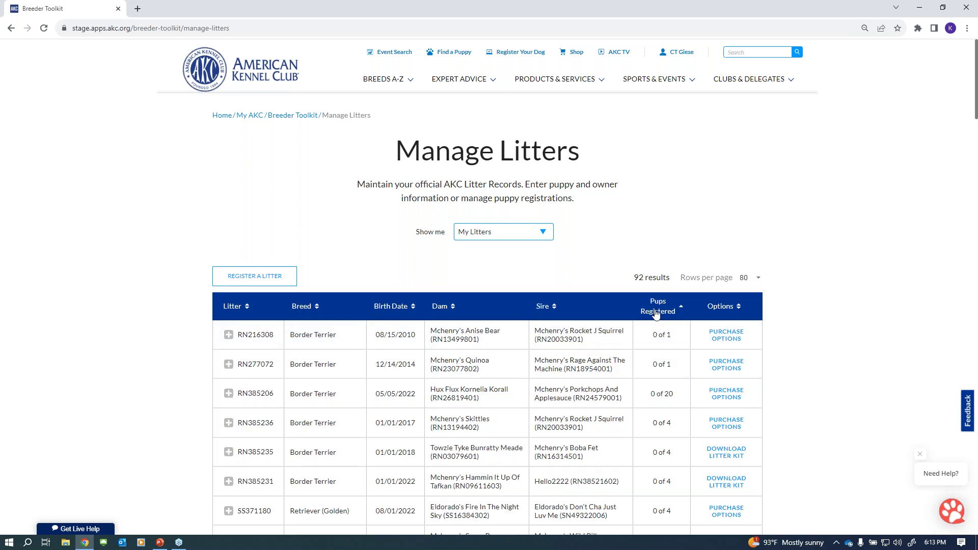
{"action": "left_click", "coordinate": [537, 232]}
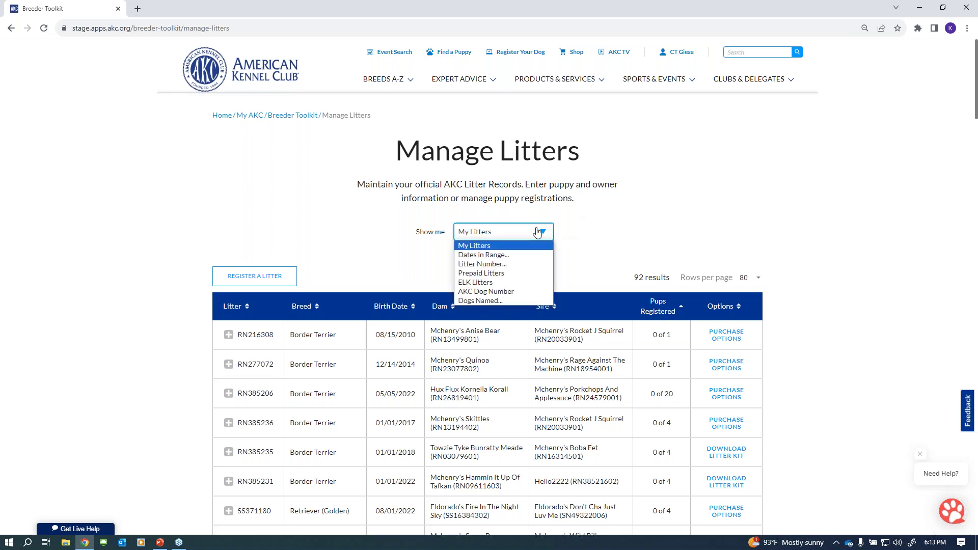
- Filter the litters to the 4/27/2023–7/26/2023 date range
{"action": "left_click", "coordinate": [509, 255]}
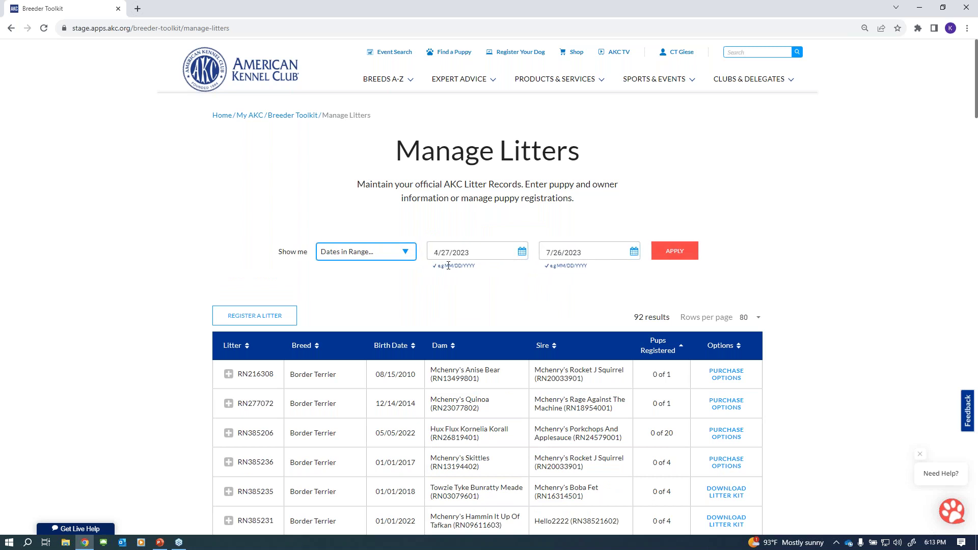
{"action": "left_click", "coordinate": [673, 257]}
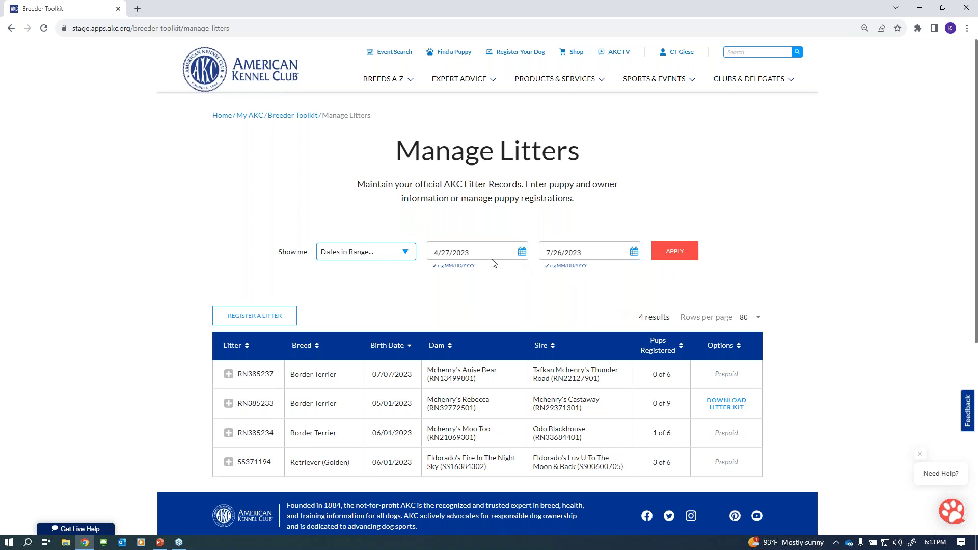
{"action": "left_click", "coordinate": [392, 258]}
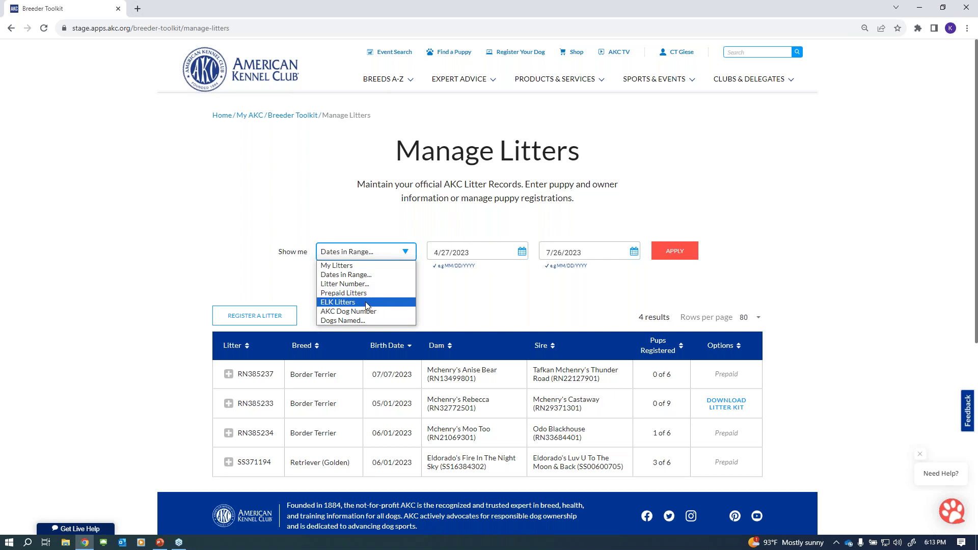
- Filter to dogs named 'jelly' and expand litter RN385228 to show its puppies
{"action": "left_click", "coordinate": [364, 320]}
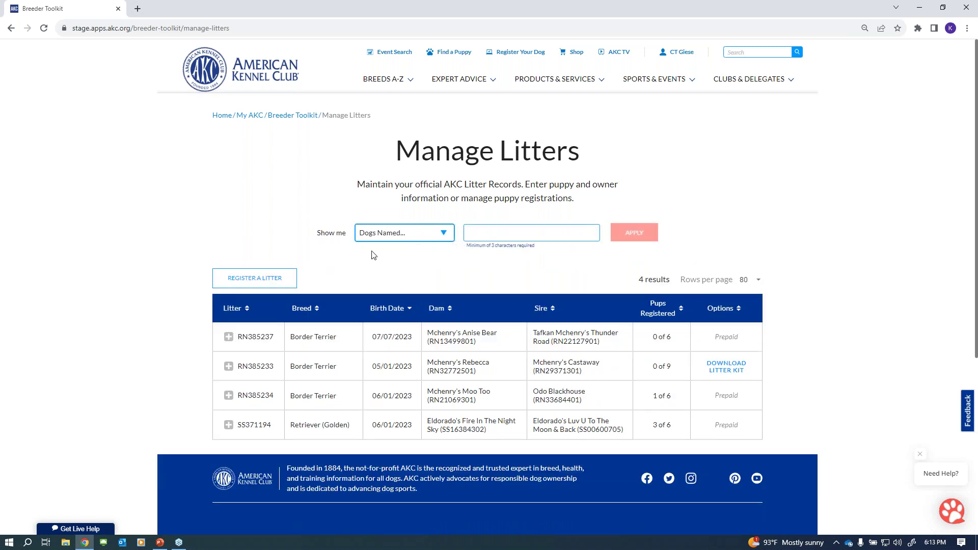
{"action": "left_click", "coordinate": [502, 235]}
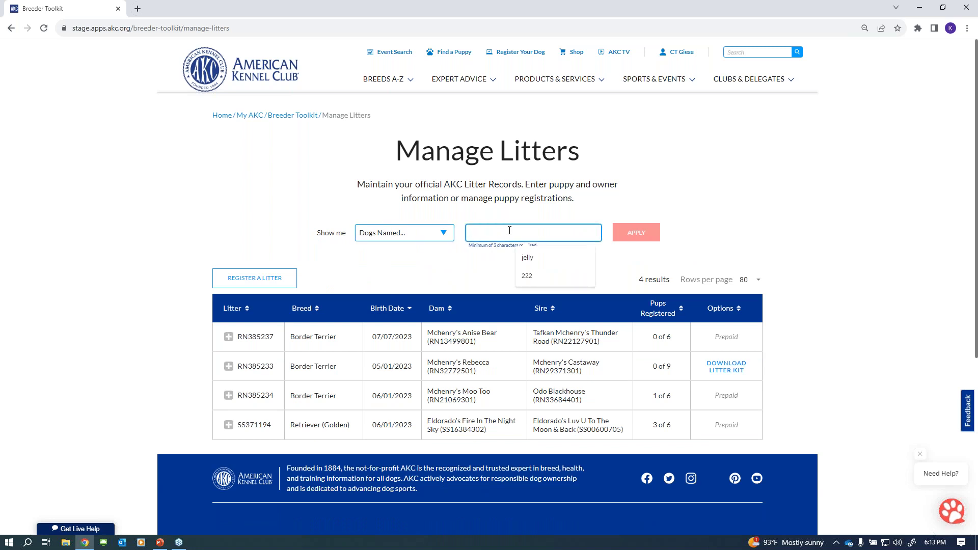
{"action": "left_click", "coordinate": [535, 256]}
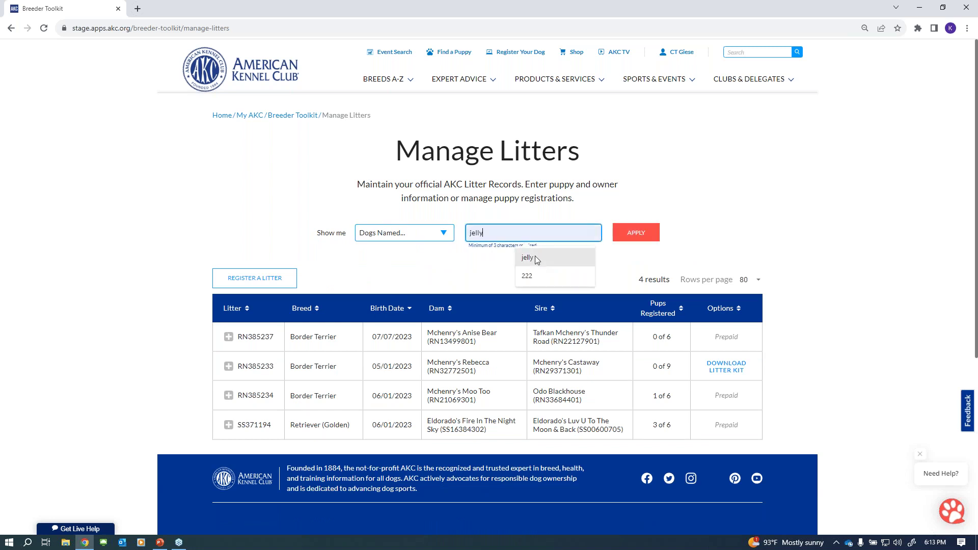
{"action": "left_click", "coordinate": [636, 235]}
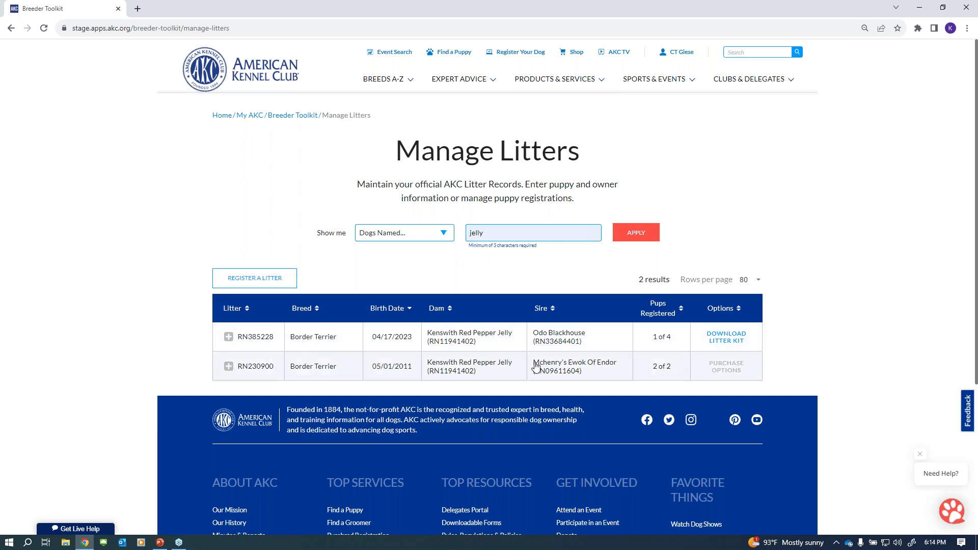
{"action": "left_click", "coordinate": [251, 342]}
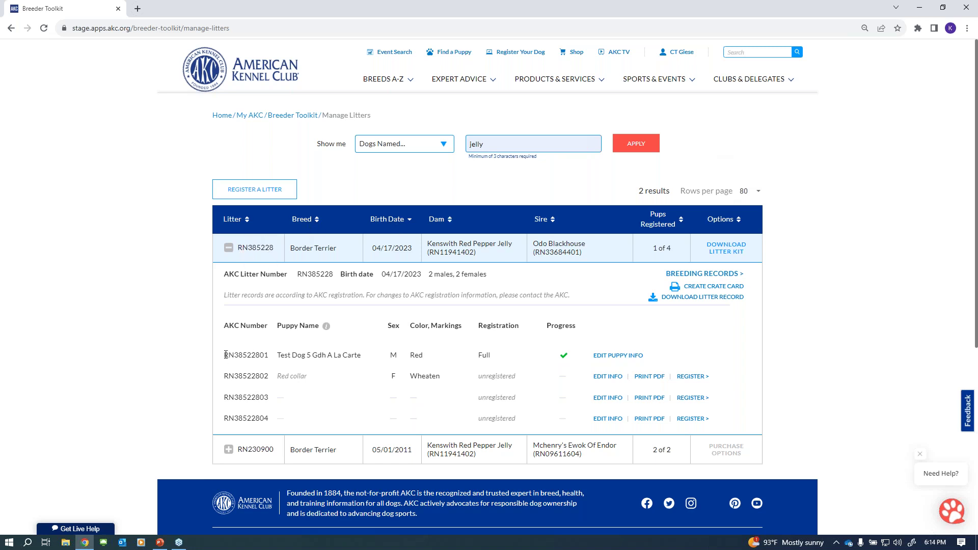
- Highlight the puppy names, then open Test Dog 5 Gdh A La Carte's puppy info for editing
{"action": "left_click_drag", "start_coordinate": [232, 355], "coordinate": [252, 355]}
{"action": "mouse_move", "coordinate": [329, 327]}
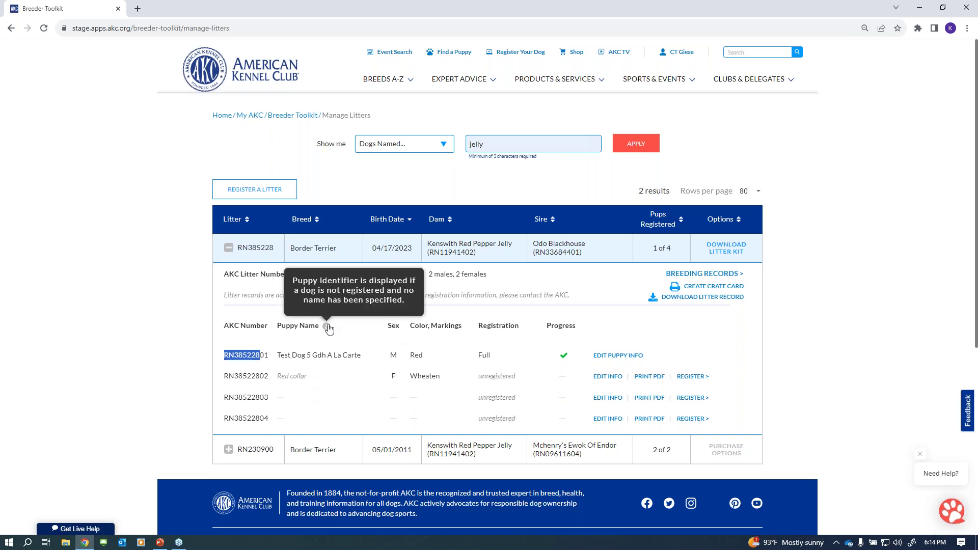
{"action": "left_click_drag", "start_coordinate": [278, 355], "coordinate": [363, 357]}
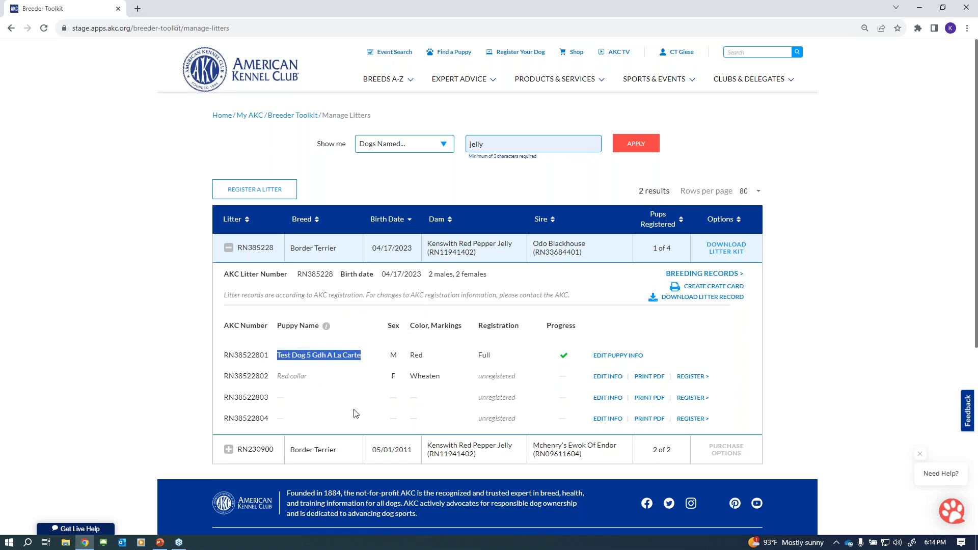
{"action": "left_click", "coordinate": [280, 378]}
{"action": "left_click_drag", "start_coordinate": [280, 378], "coordinate": [305, 378]}
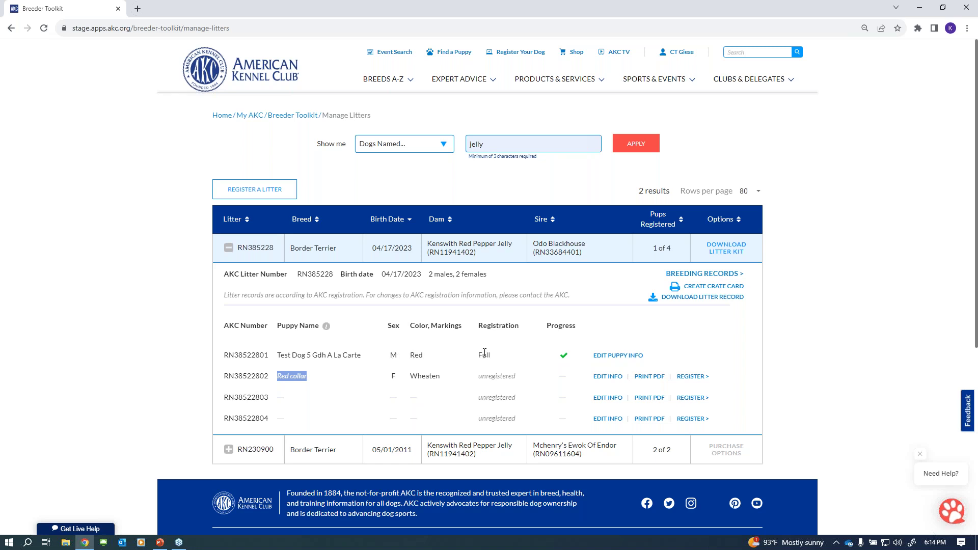
{"action": "mouse_move", "coordinate": [565, 356]}
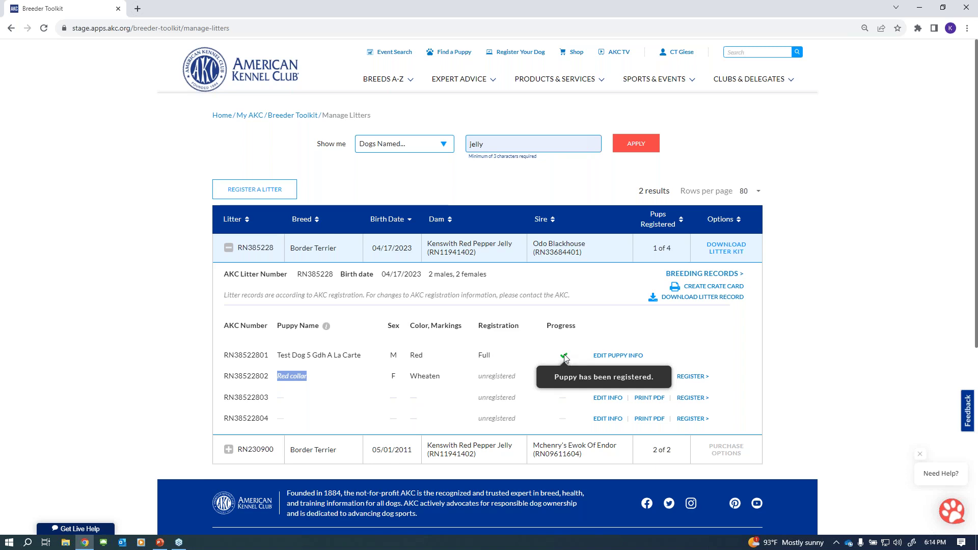
{"action": "left_click", "coordinate": [616, 355]}
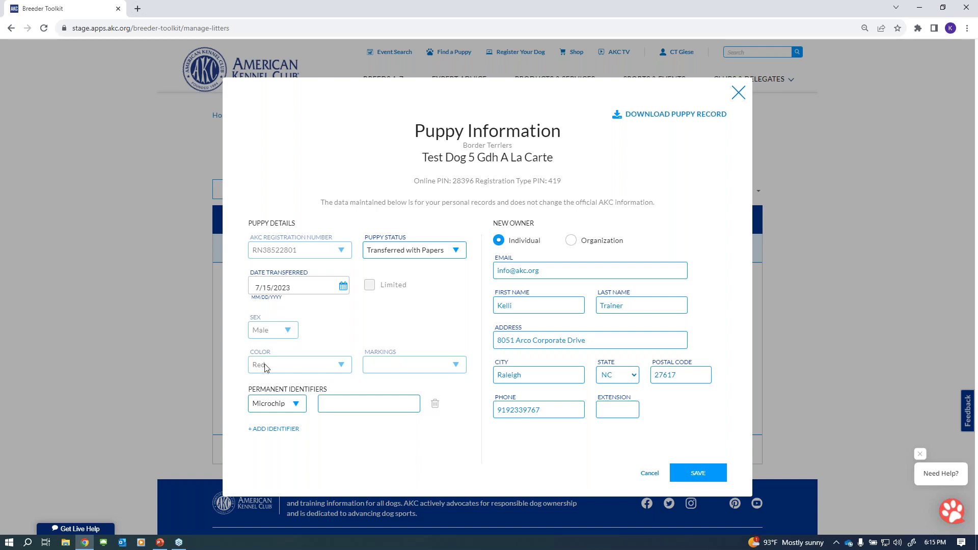
- Keep status Transferred with Papers, replace the new owner's first name, and save
{"action": "left_click", "coordinate": [349, 402]}
{"action": "left_click", "coordinate": [447, 254]}
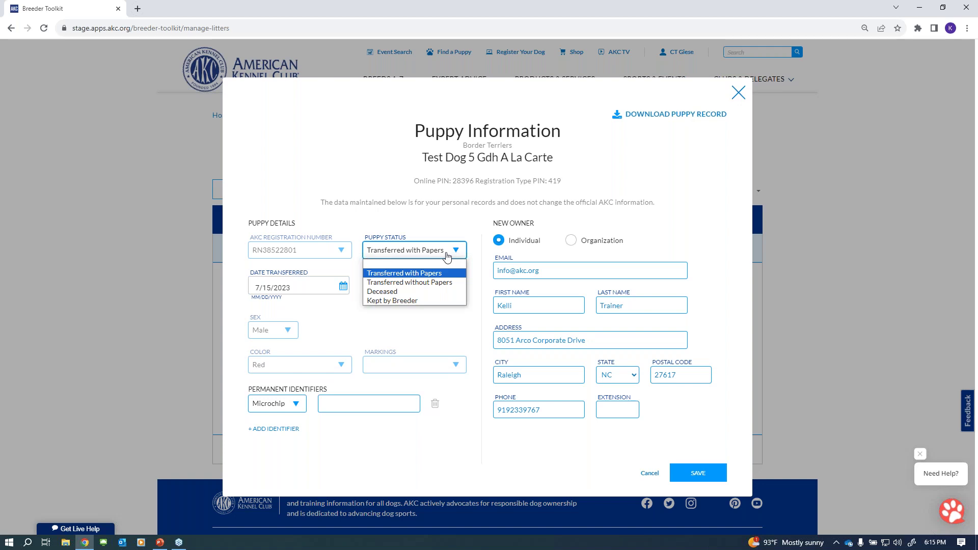
{"action": "left_click", "coordinate": [447, 254]}
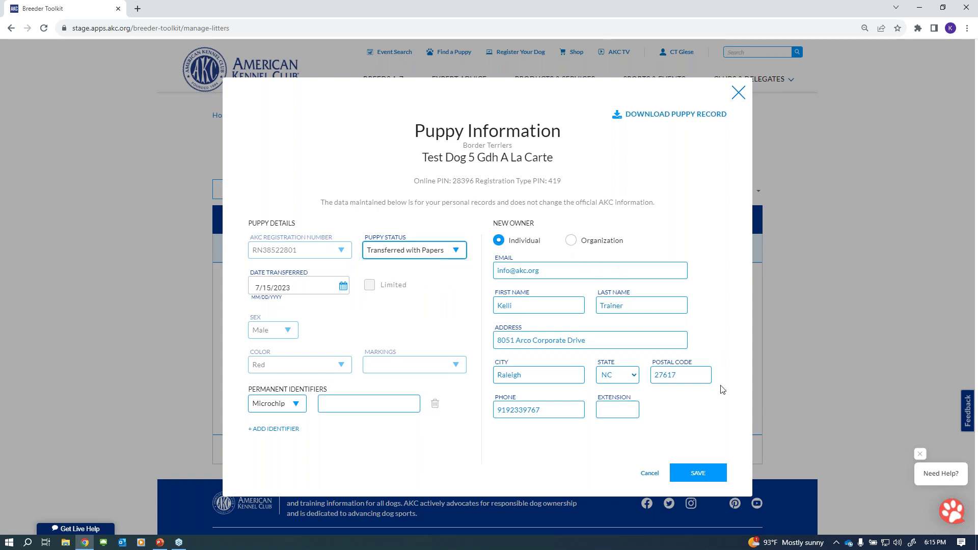
{"action": "double_click", "coordinate": [539, 305]}
{"action": "type", "text": "Jennifer"}
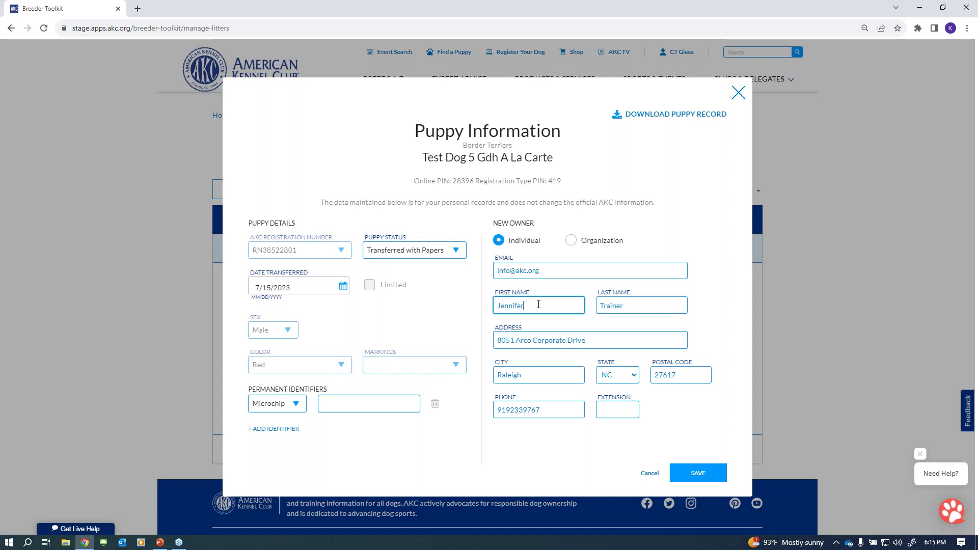
{"action": "left_click", "coordinate": [696, 473]}
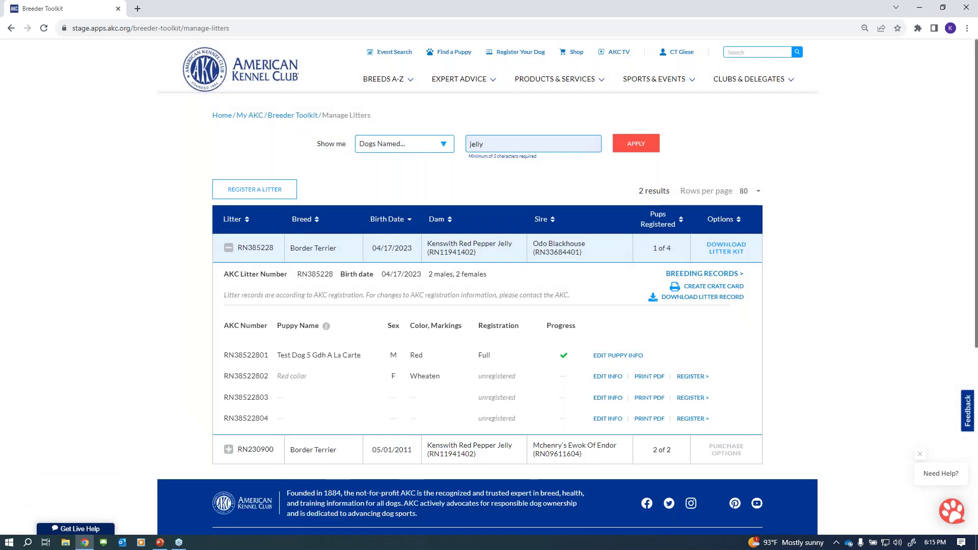
- Set puppy RN38522802's registration to Limited
{"action": "left_click", "coordinate": [600, 380]}
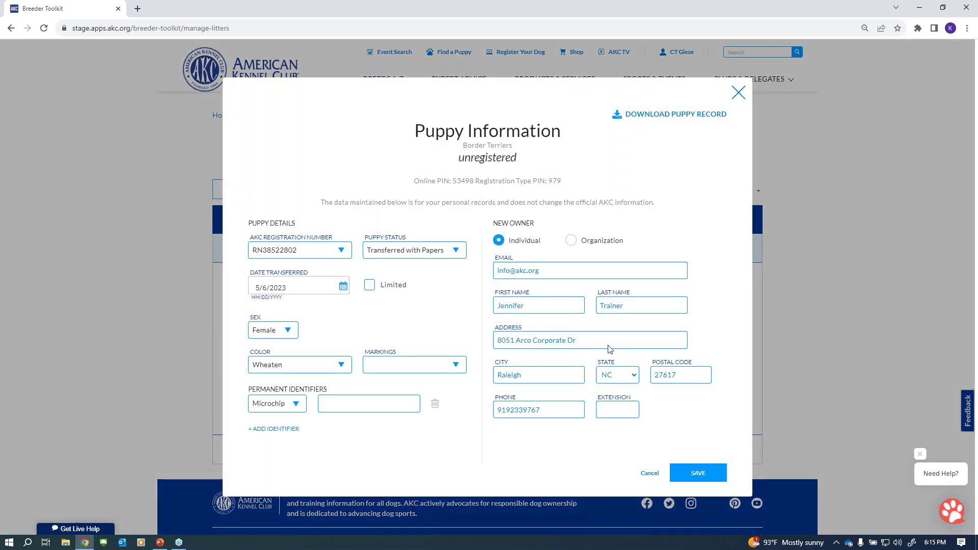
{"action": "left_click", "coordinate": [328, 253]}
{"action": "left_click", "coordinate": [328, 253]}
{"action": "left_click", "coordinate": [391, 254]}
{"action": "left_click", "coordinate": [408, 254]}
{"action": "left_click", "coordinate": [369, 286]}
- Download and open PuppyRecord_RN38522802.pdf, then return to the Breeder Toolkit
{"action": "left_click", "coordinate": [669, 115]}
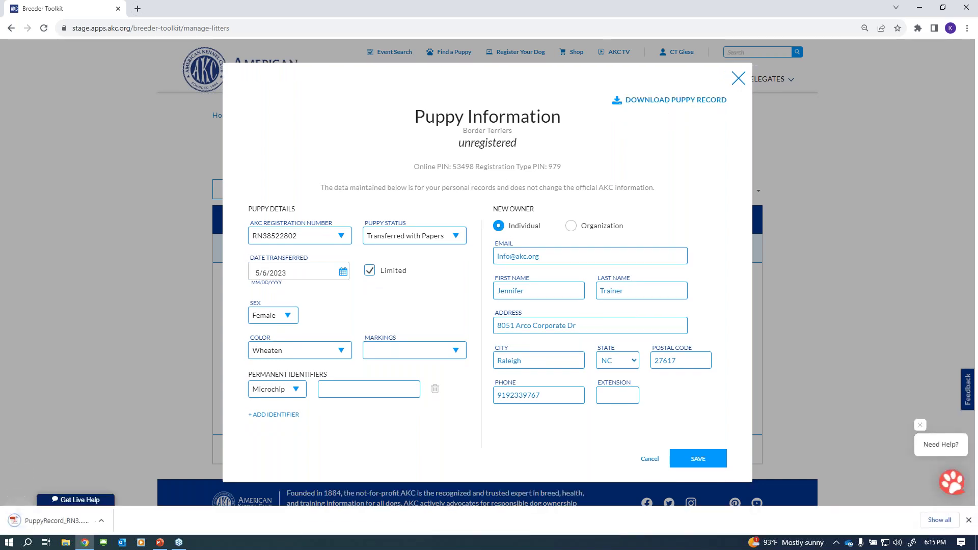
{"action": "left_click", "coordinate": [38, 520]}
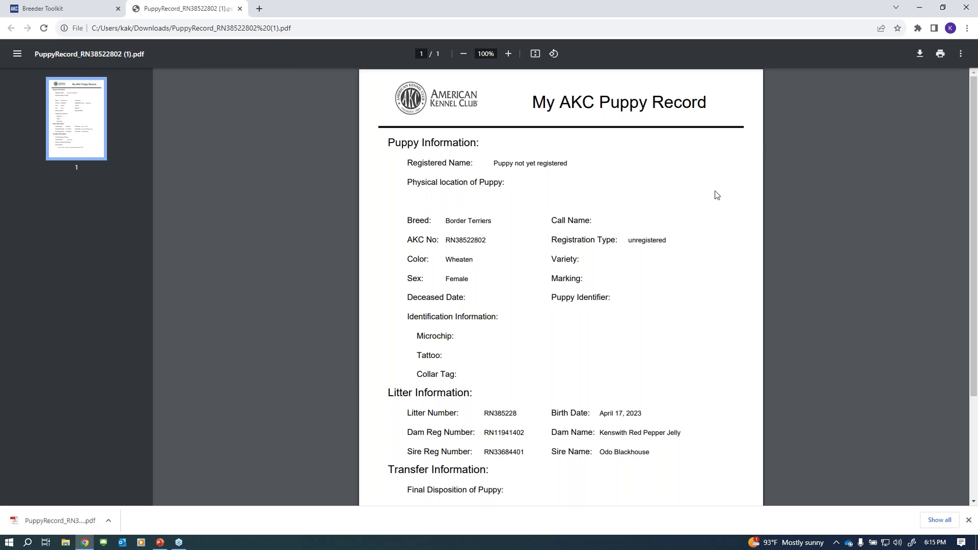
{"action": "left_click", "coordinate": [47, 11]}
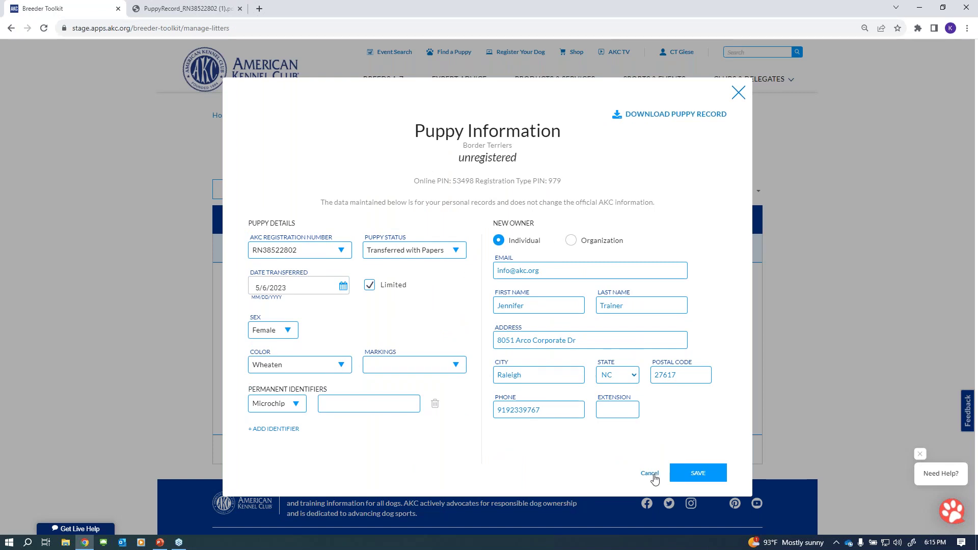
- Save the Limited setting, collapse litter RN385228, and advance the full-screen slide show
{"action": "left_click", "coordinate": [703, 473]}
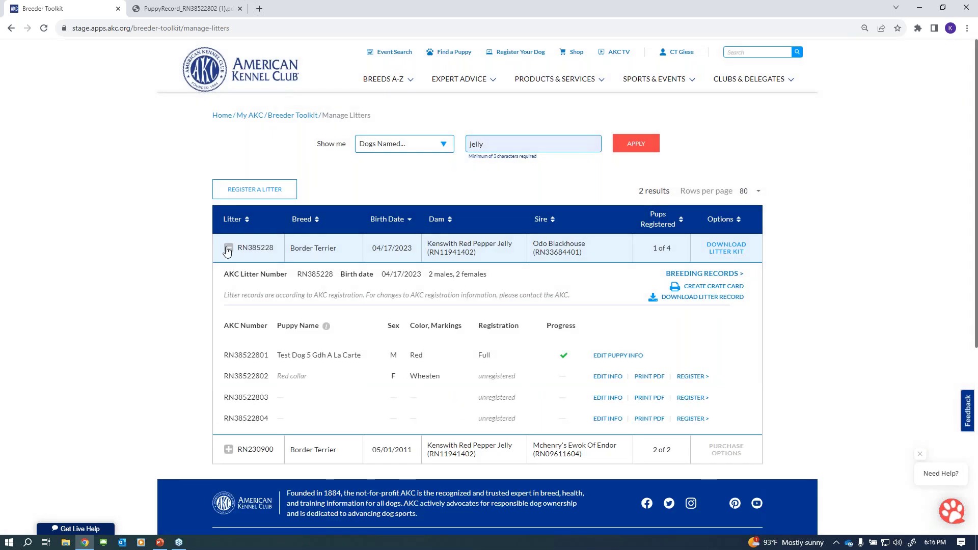
{"action": "left_click", "coordinate": [228, 248]}
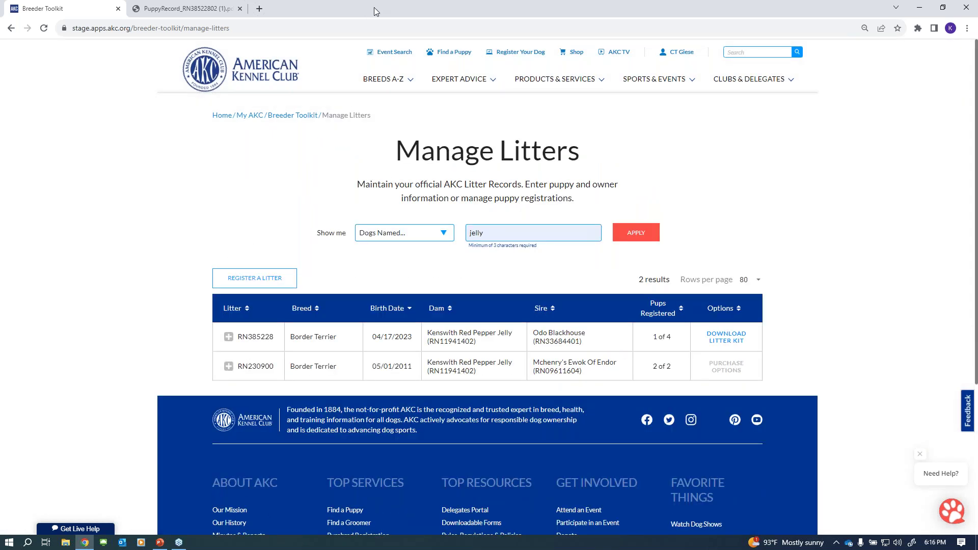
{"action": "double_click", "coordinate": [374, 7]}
{"action": "double_click", "coordinate": [246, 7]}
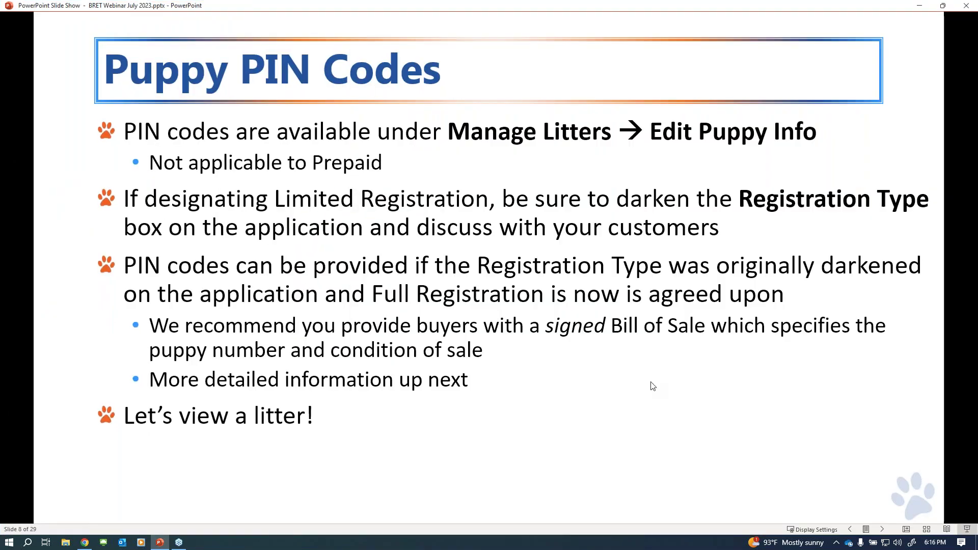
{"action": "left_click", "coordinate": [651, 385]}
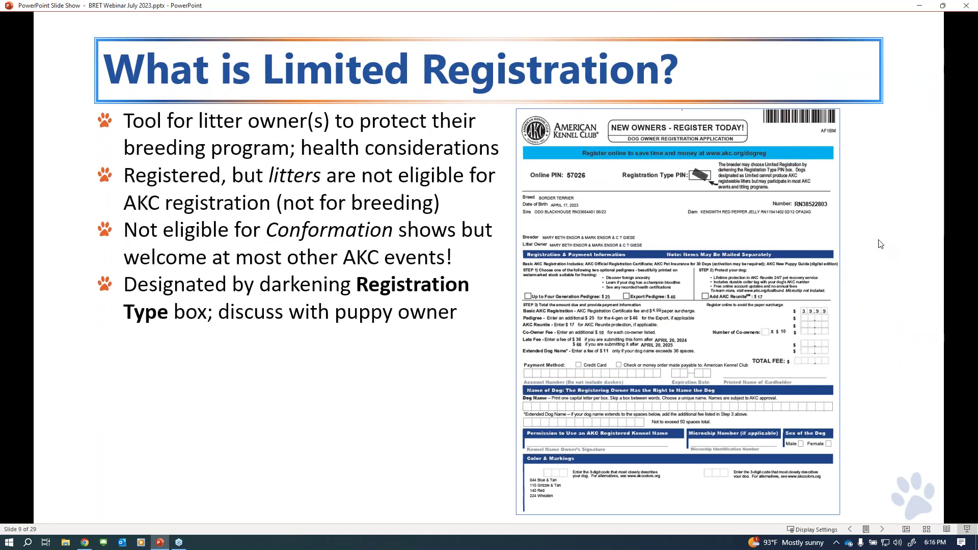
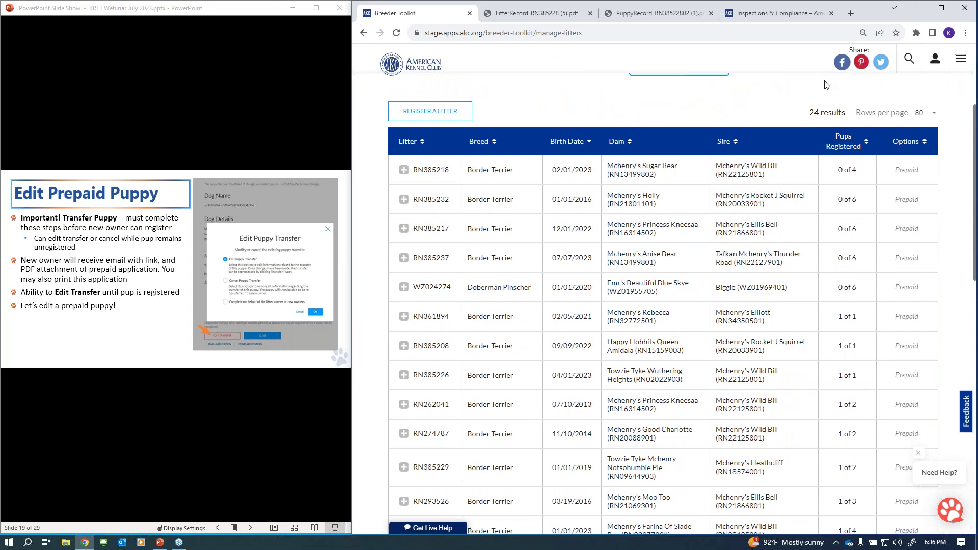
- Scroll down the prepaid Manage Litters table toward litter RN385234
{"action": "scroll", "coordinate": [825, 218], "scroll_direction": "down", "scroll_amount": 3}
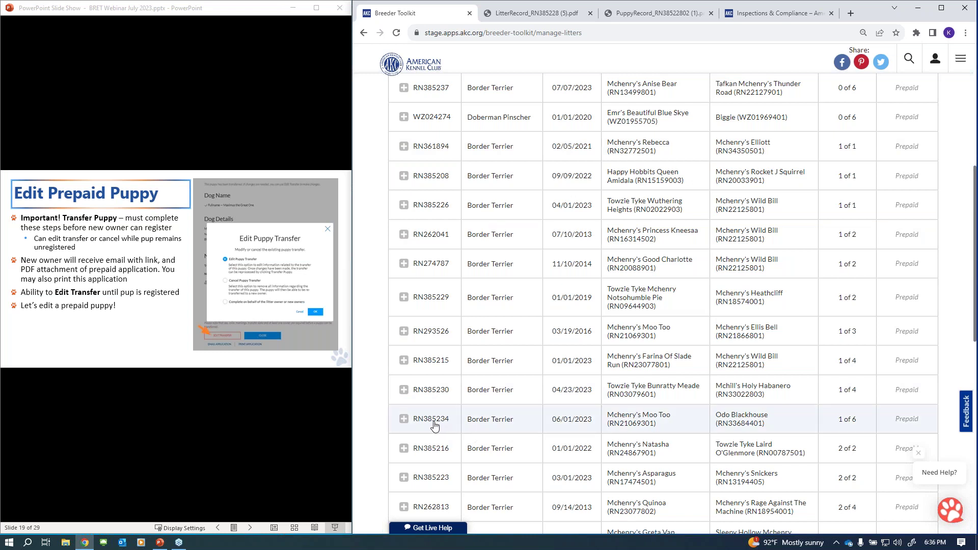
{"action": "left_click", "coordinate": [435, 426]}
{"action": "scroll", "coordinate": [635, 259], "scroll_direction": "down", "scroll_amount": 3}
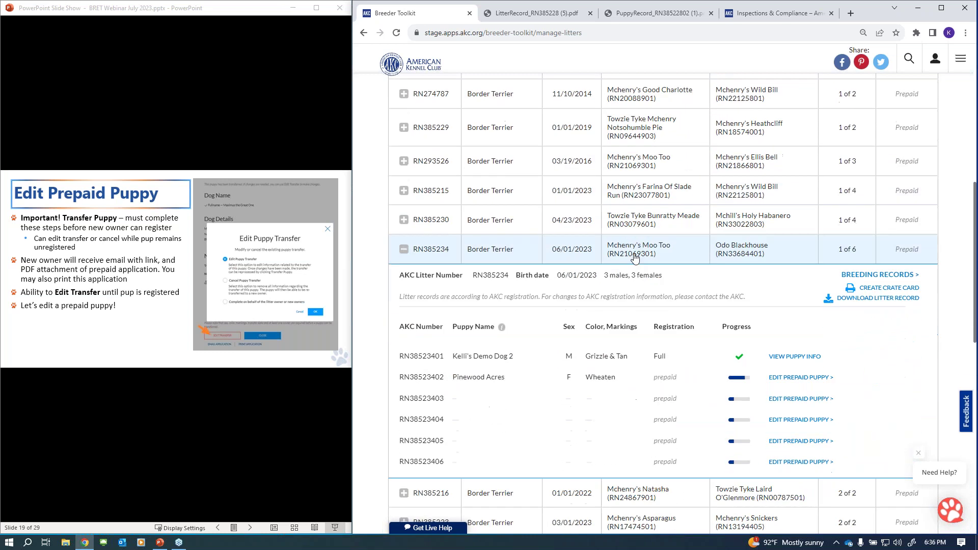
{"action": "scroll", "coordinate": [634, 259], "scroll_direction": "down", "scroll_amount": 2}
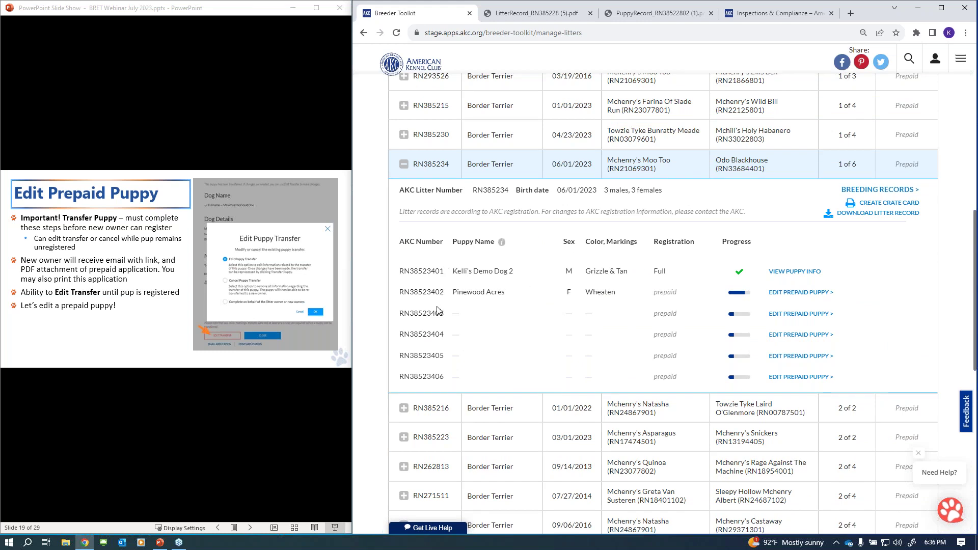
{"action": "mouse_move", "coordinate": [740, 298]}
{"action": "mouse_move", "coordinate": [739, 317]}
{"action": "mouse_move", "coordinate": [740, 380]}
{"action": "mouse_move", "coordinate": [745, 276]}
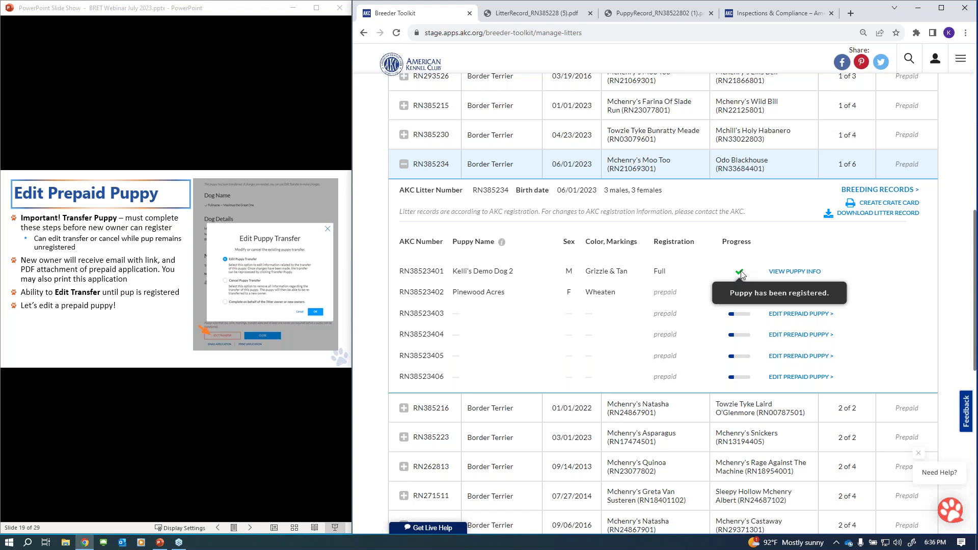
- Open the puppy info in a new tab, sign in, and go to Manage Litters, which lists 92 litters
{"action": "left_click", "coordinate": [795, 273]}
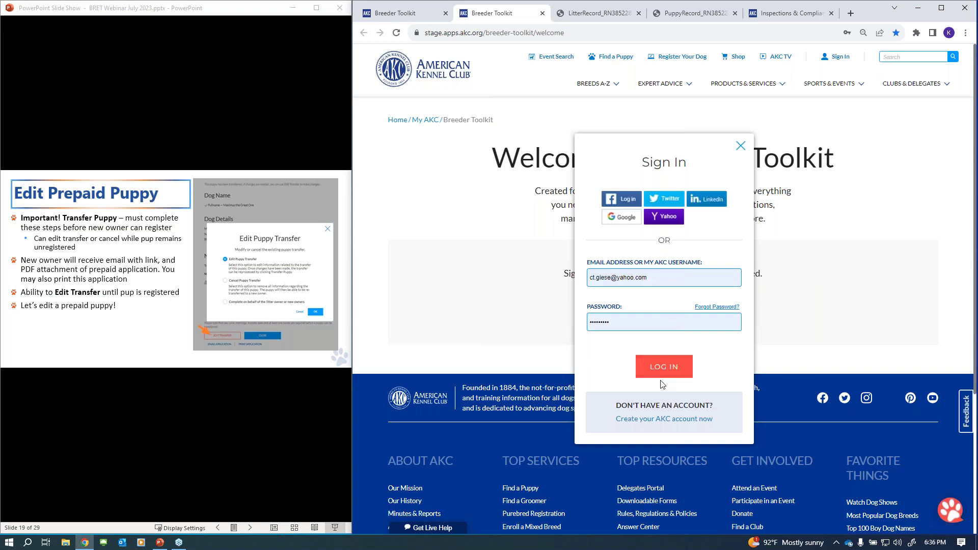
{"action": "left_click", "coordinate": [662, 374]}
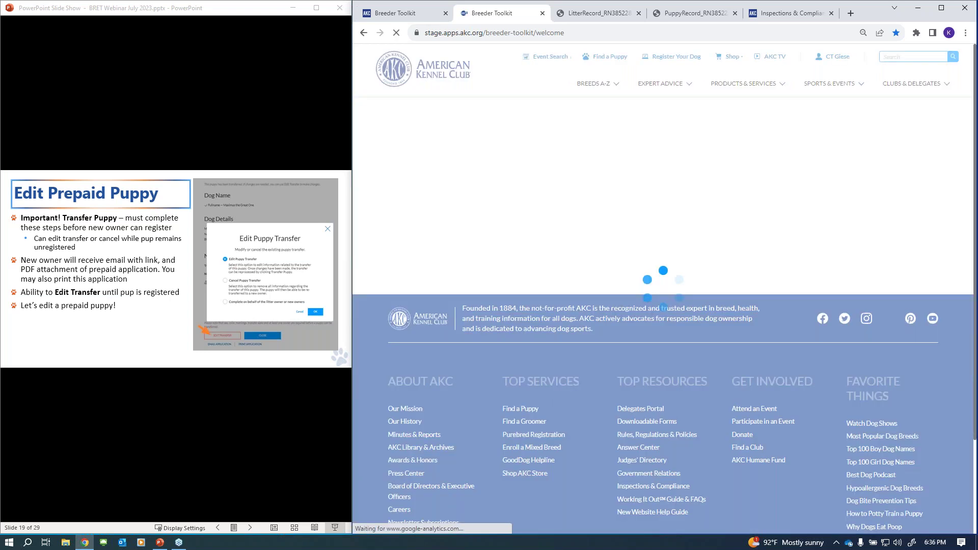
{"action": "scroll", "coordinate": [643, 378], "scroll_direction": "down", "scroll_amount": 4}
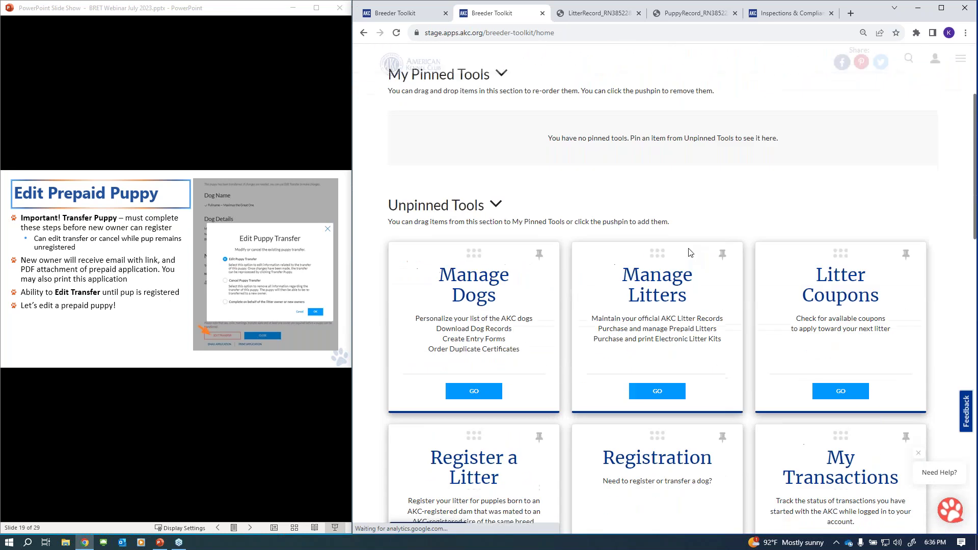
{"action": "left_click", "coordinate": [654, 392]}
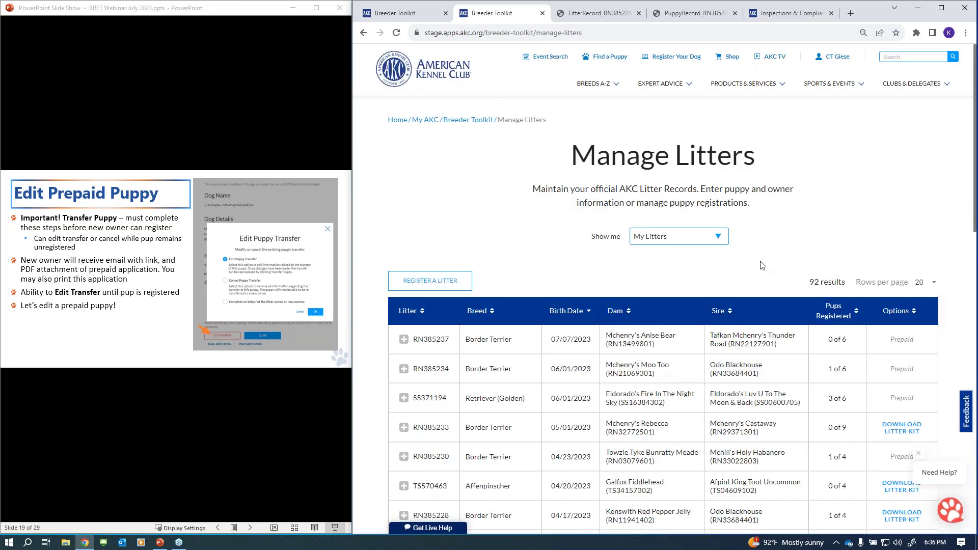
{"action": "scroll", "coordinate": [762, 265], "scroll_direction": "down", "scroll_amount": 3}
- Filter the list to Prepaid Litters and expand litter RN385217's six puppies
{"action": "scroll", "coordinate": [705, 81], "scroll_direction": "up", "scroll_amount": 3}
{"action": "left_click", "coordinate": [687, 240]}
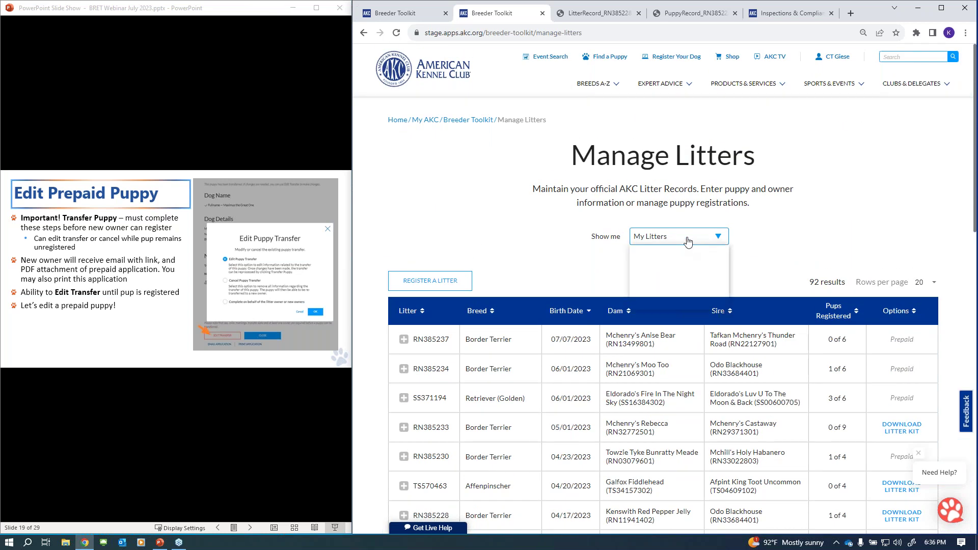
{"action": "left_click", "coordinate": [680, 276]}
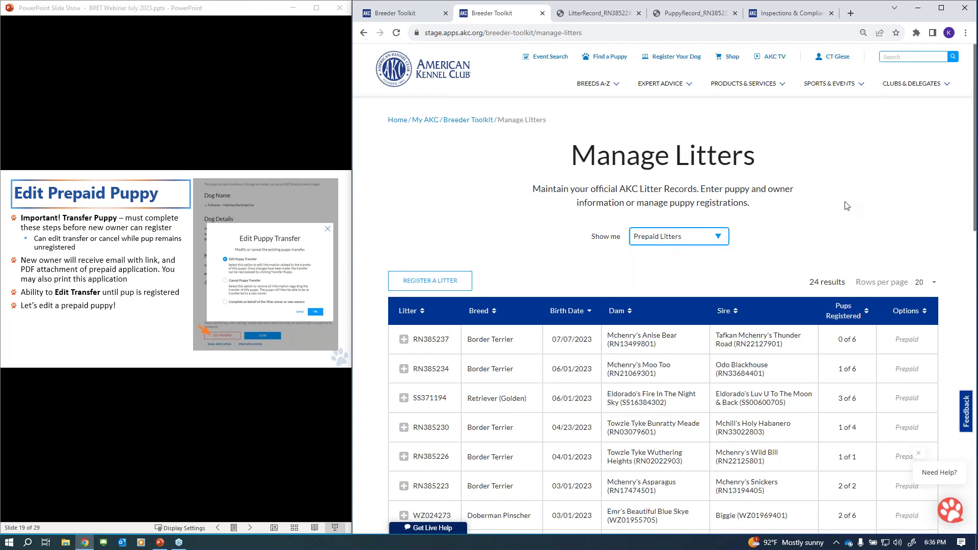
{"action": "scroll", "coordinate": [847, 206], "scroll_direction": "down", "scroll_amount": 8}
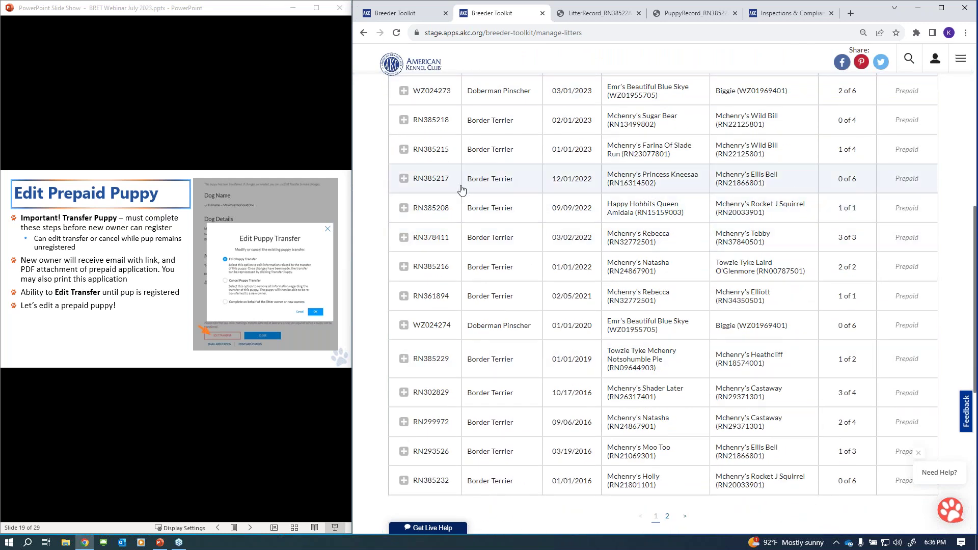
{"action": "left_click", "coordinate": [437, 184]}
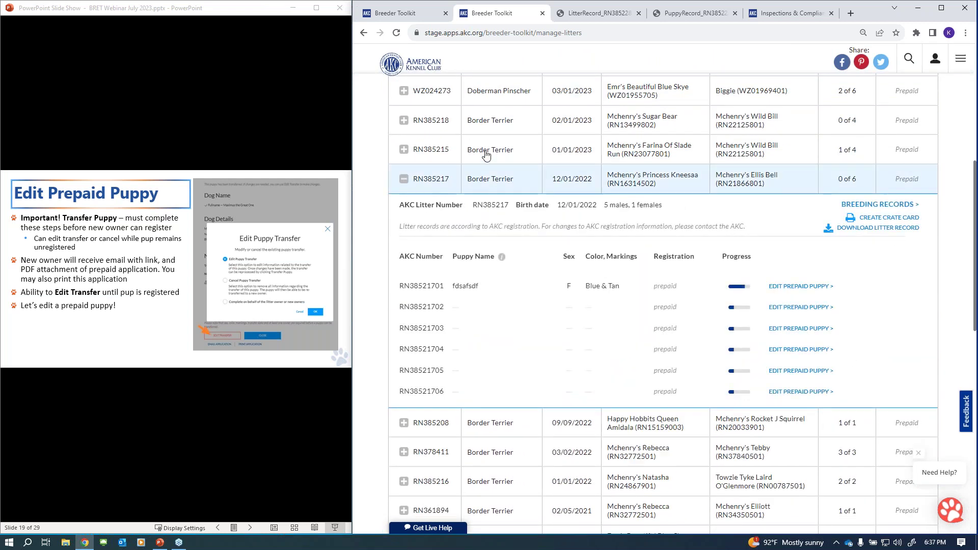
{"action": "mouse_move", "coordinate": [748, 292]}
{"action": "scroll", "coordinate": [847, 256], "scroll_direction": "up", "scroll_amount": 5}
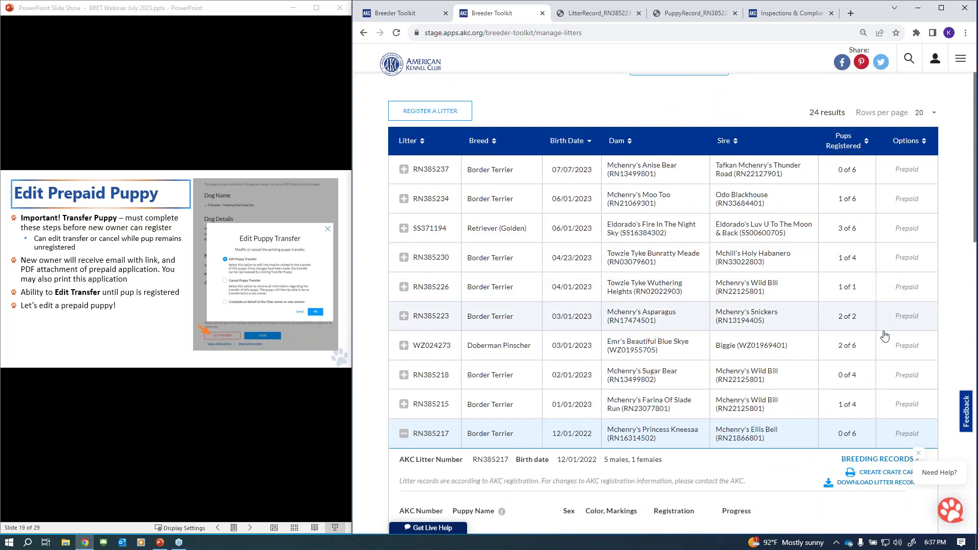
{"action": "scroll", "coordinate": [866, 318], "scroll_direction": "down", "scroll_amount": 3}
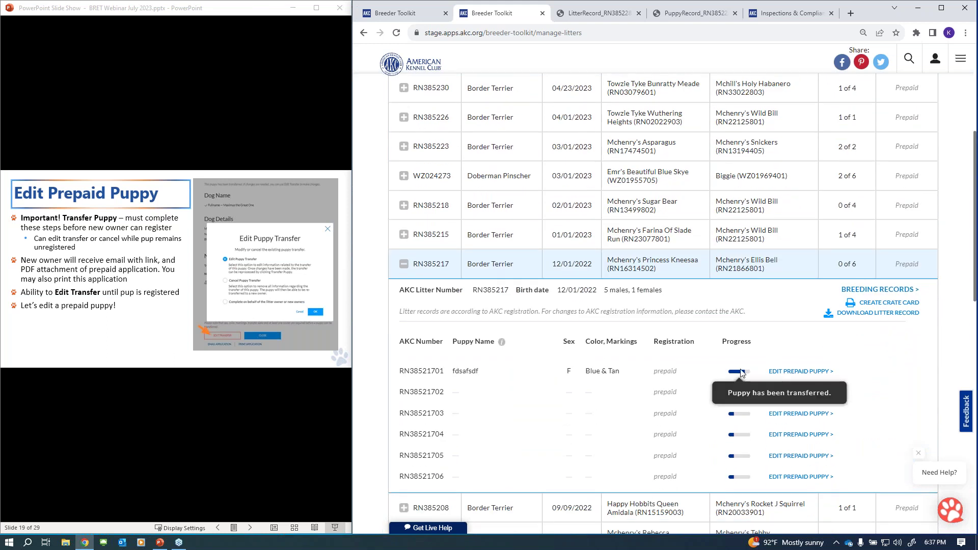
{"action": "left_click", "coordinate": [799, 373]}
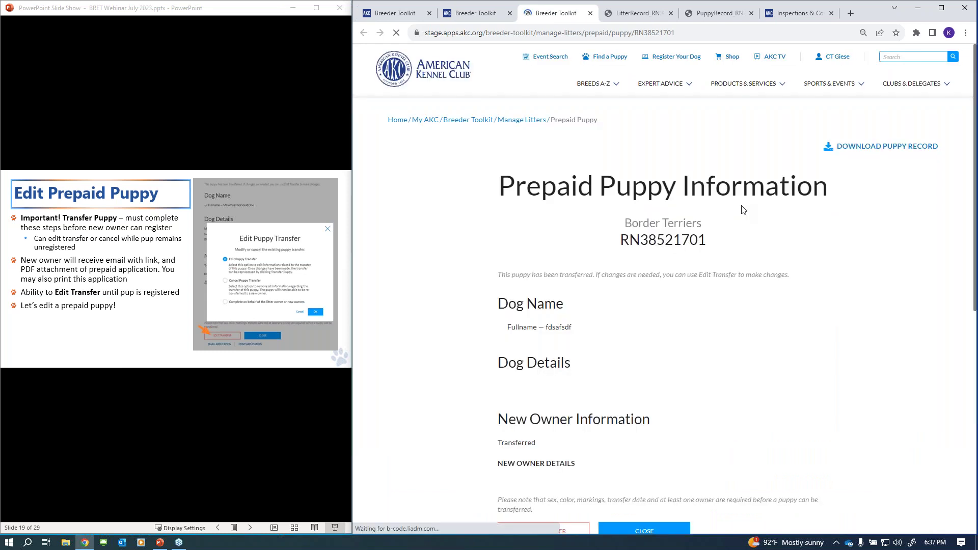
{"action": "scroll", "coordinate": [810, 219], "scroll_direction": "down", "scroll_amount": 3}
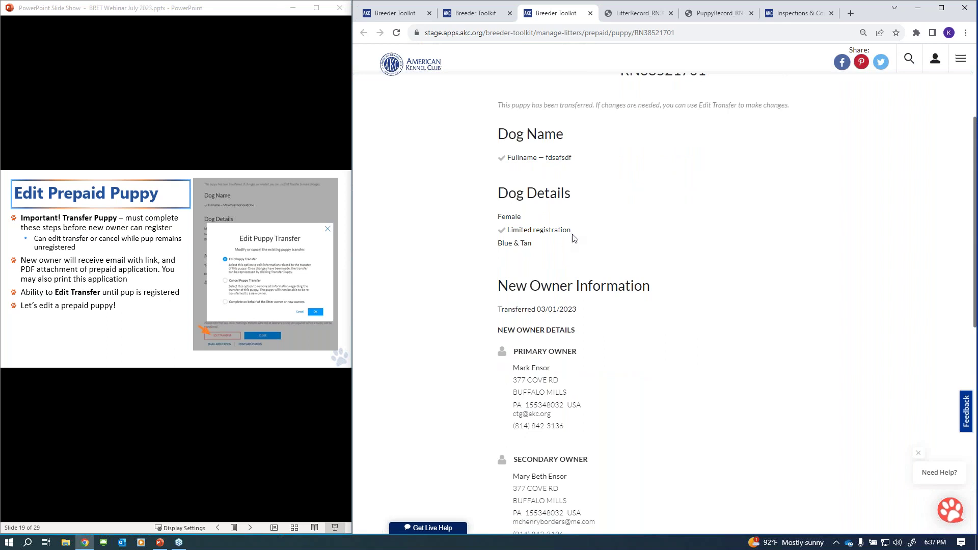
{"action": "scroll", "coordinate": [564, 241], "scroll_direction": "down", "scroll_amount": 3}
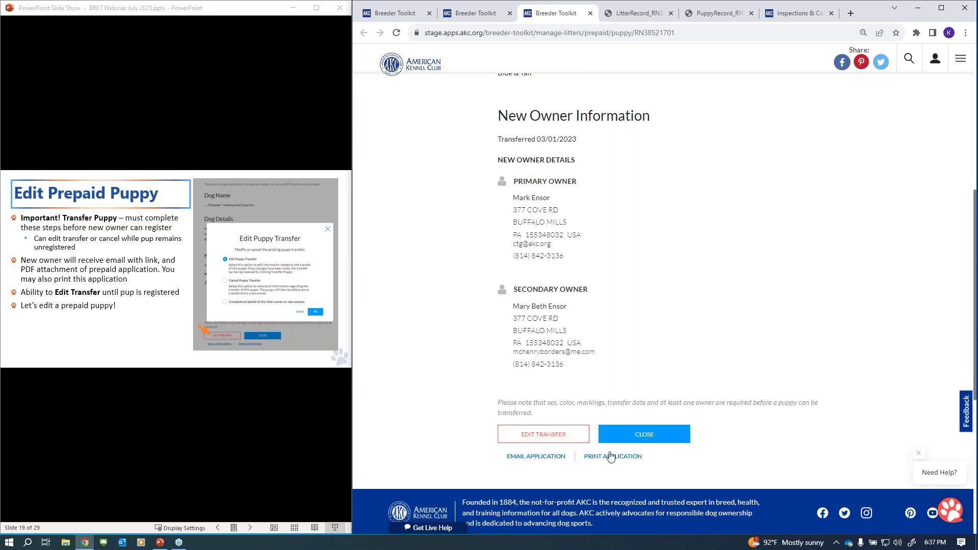
{"action": "left_click", "coordinate": [651, 437]}
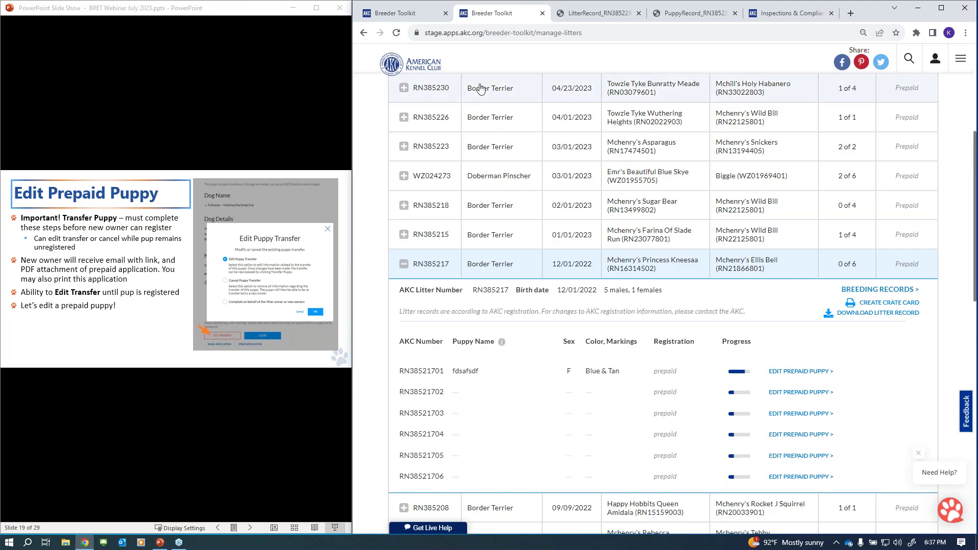
- Close the duplicate Breeder Toolkit tab and return to the original litter list tab
{"action": "scroll", "coordinate": [680, 122], "scroll_direction": "up", "scroll_amount": 3}
{"action": "scroll", "coordinate": [688, 96], "scroll_direction": "up", "scroll_amount": 2}
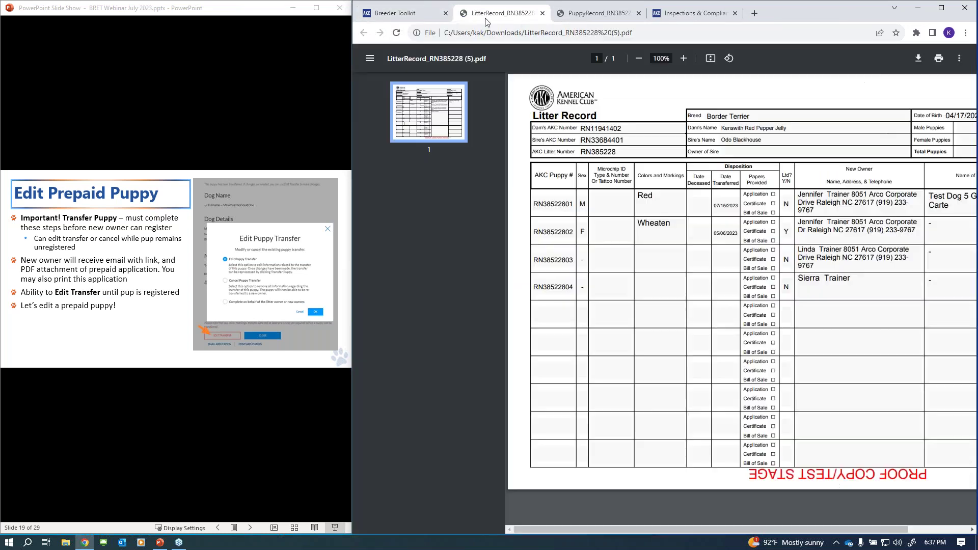
{"action": "left_click", "coordinate": [542, 13]}
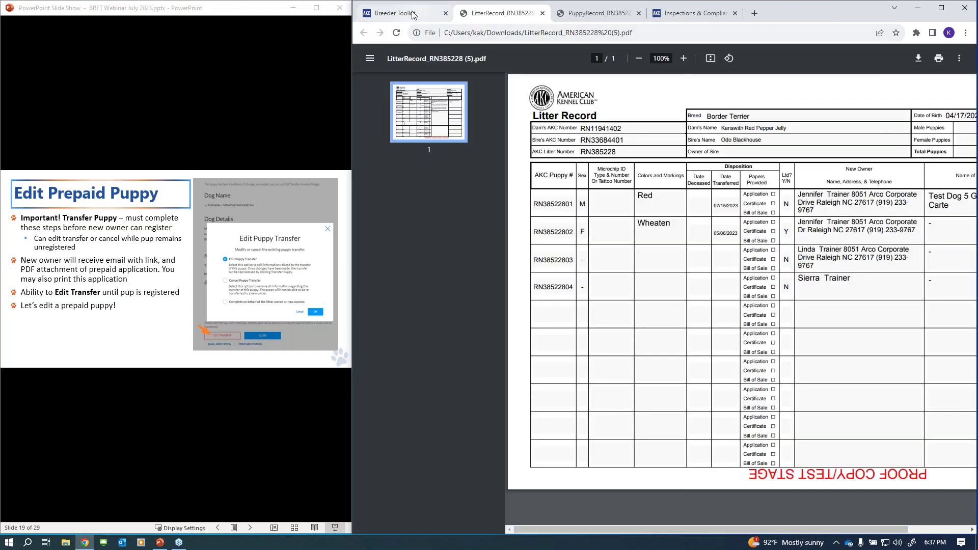
{"action": "left_click", "coordinate": [413, 14]}
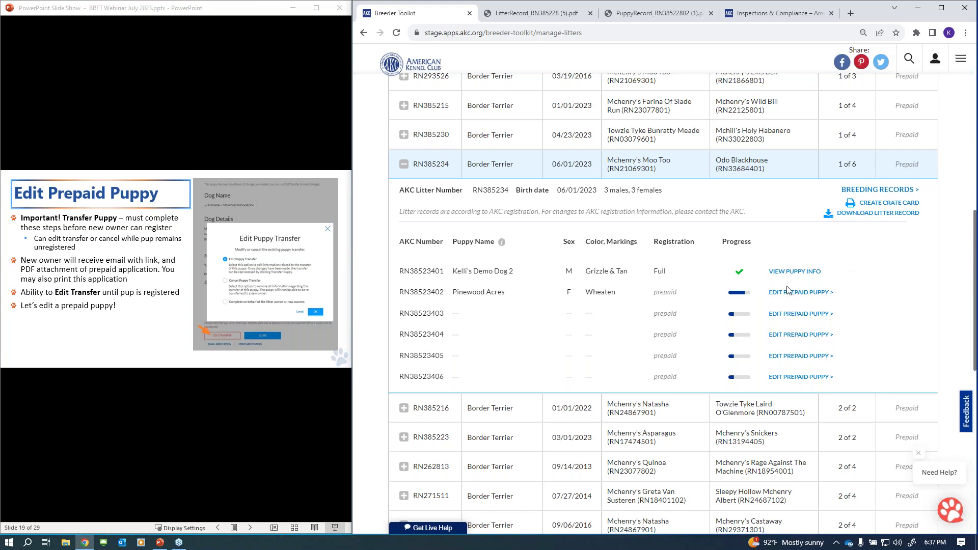
- Open puppy RN38523403's prepaid record and enter the puppy's full name
{"action": "left_click", "coordinate": [788, 315]}
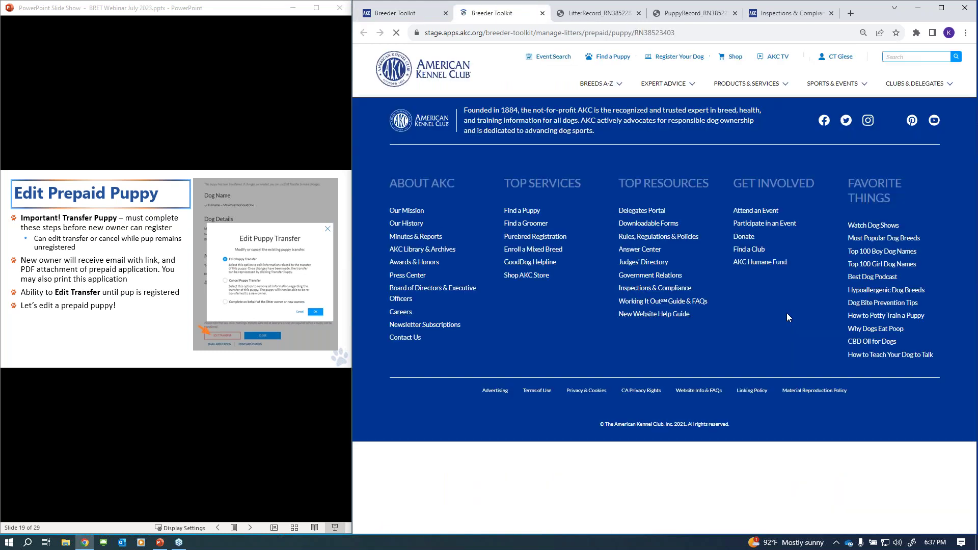
{"action": "scroll", "coordinate": [795, 306], "scroll_direction": "down", "scroll_amount": 3}
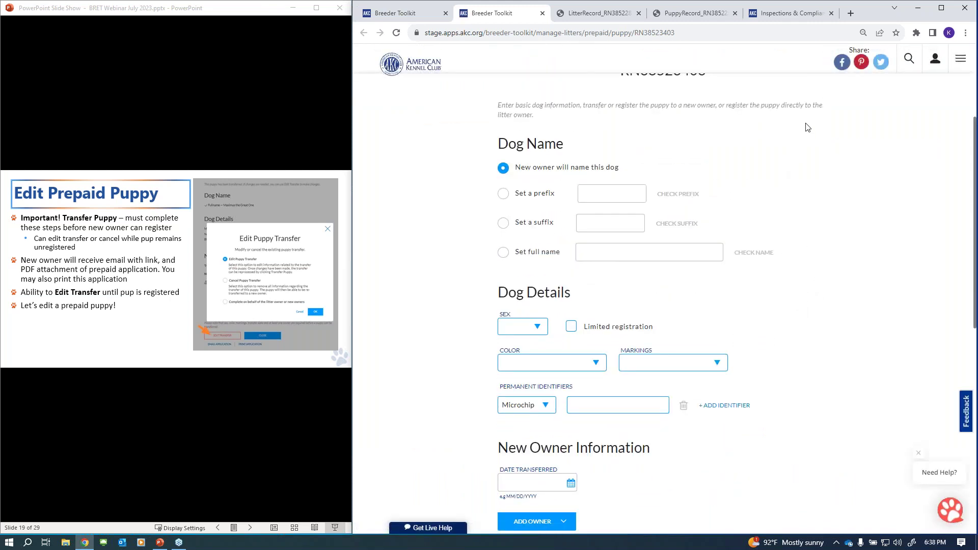
{"action": "left_click", "coordinate": [504, 253]}
{"action": "left_click", "coordinate": [623, 253]}
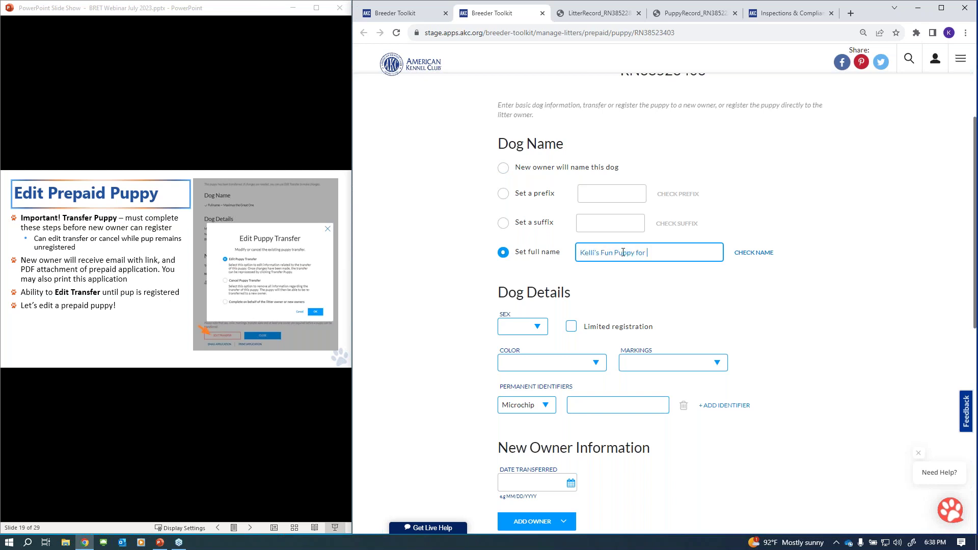
{"action": "scroll", "coordinate": [714, 218], "scroll_direction": "down", "scroll_amount": 2}
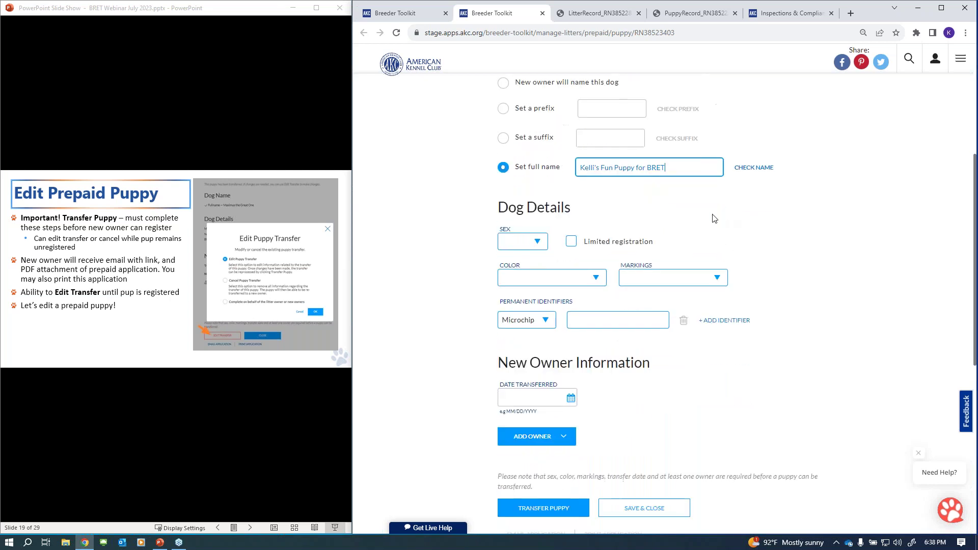
- Set the puppy's sex to Female, toggle Limited registration, and choose colour Grizzle
{"action": "left_click", "coordinate": [530, 242]}
{"action": "left_click", "coordinate": [514, 265]}
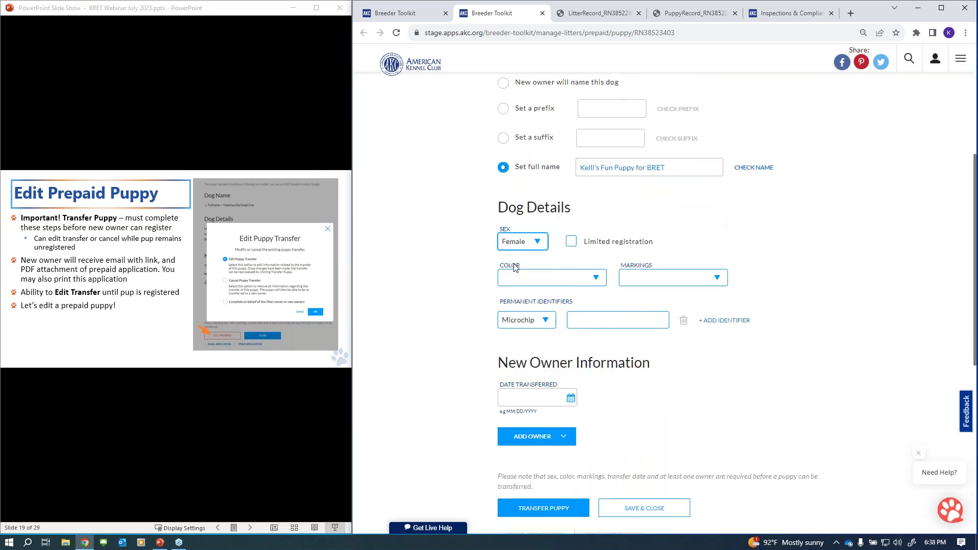
{"action": "left_click", "coordinate": [571, 244]}
{"action": "left_click", "coordinate": [565, 279]}
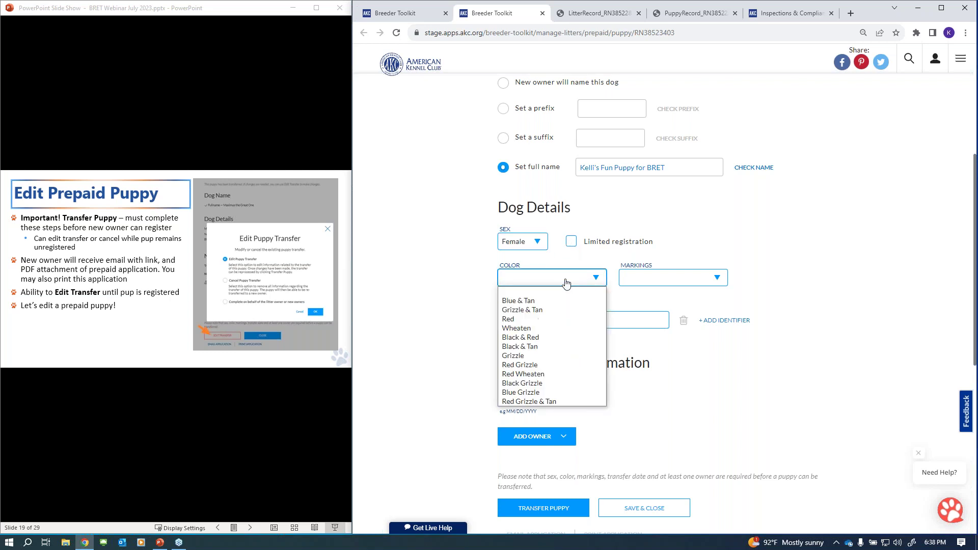
{"action": "left_click", "coordinate": [527, 357]}
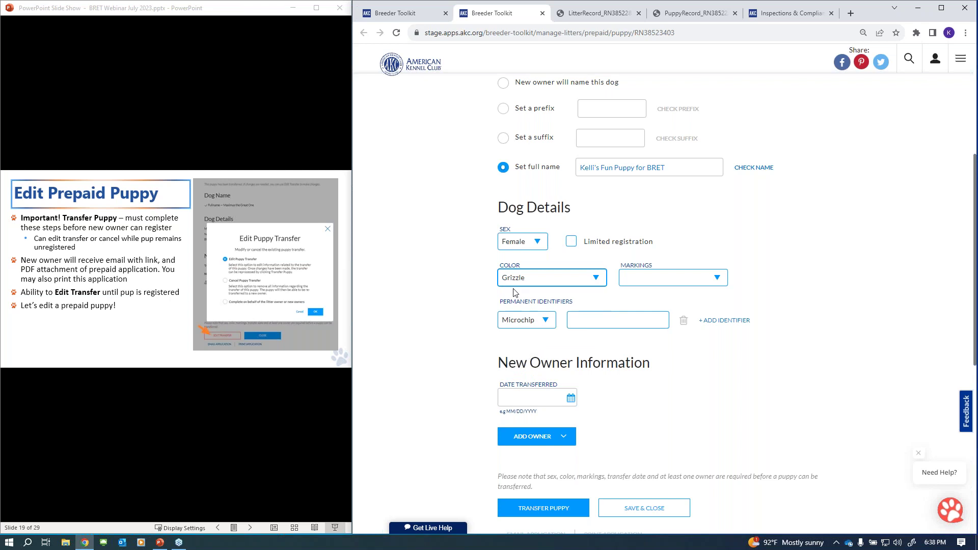
- Set the transfer date to July 15, 2023 and maximize the browser window
{"action": "scroll", "coordinate": [664, 298], "scroll_direction": "down", "scroll_amount": 2}
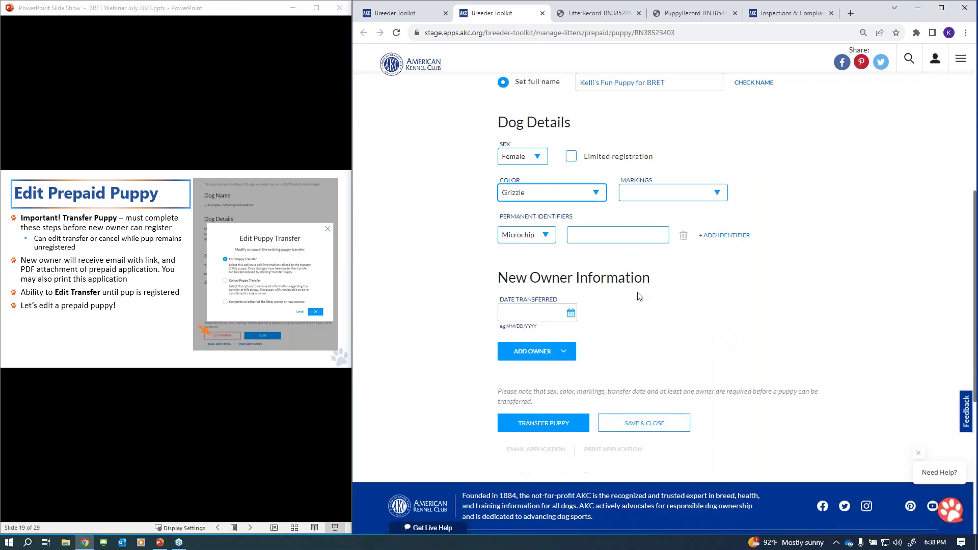
{"action": "left_click", "coordinate": [570, 312]}
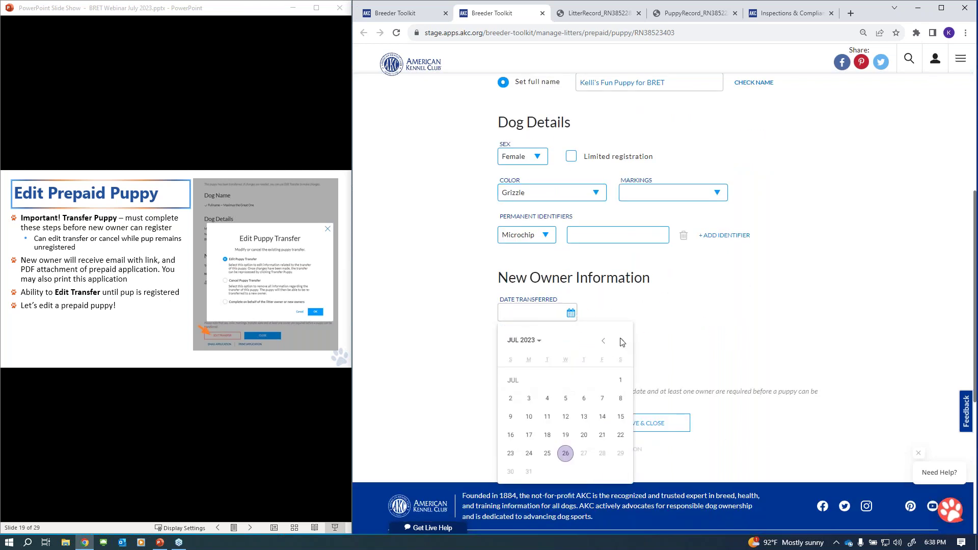
{"action": "left_click", "coordinate": [621, 418]}
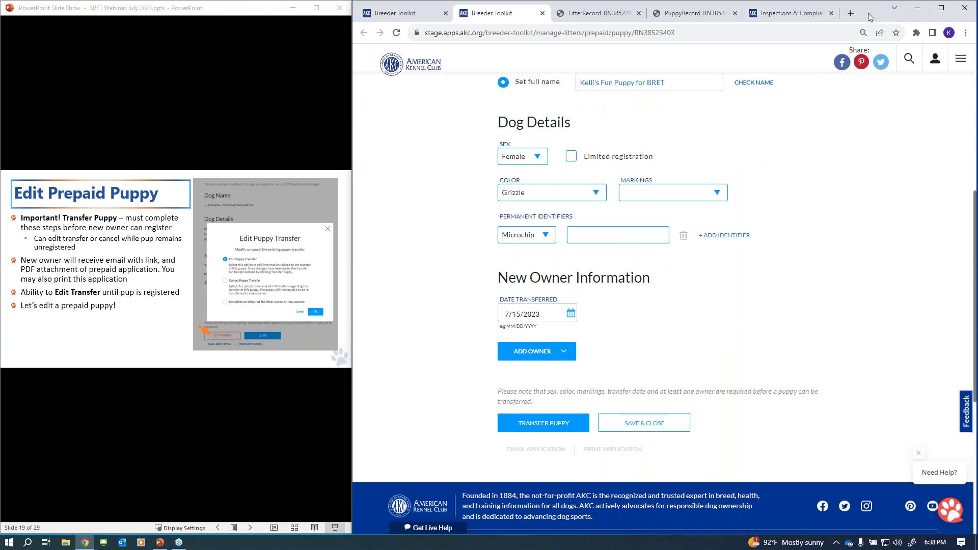
{"action": "double_click", "coordinate": [869, 17]}
{"action": "scroll", "coordinate": [599, 280], "scroll_direction": "down", "scroll_amount": 2}
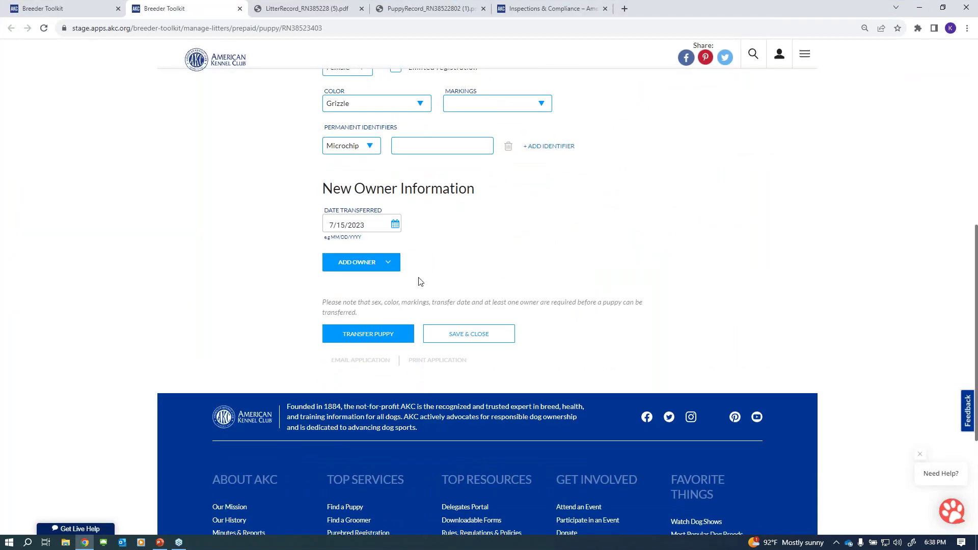
- Add a new owner and enter the owner's first name, last name, address and city
{"action": "left_click", "coordinate": [378, 265]}
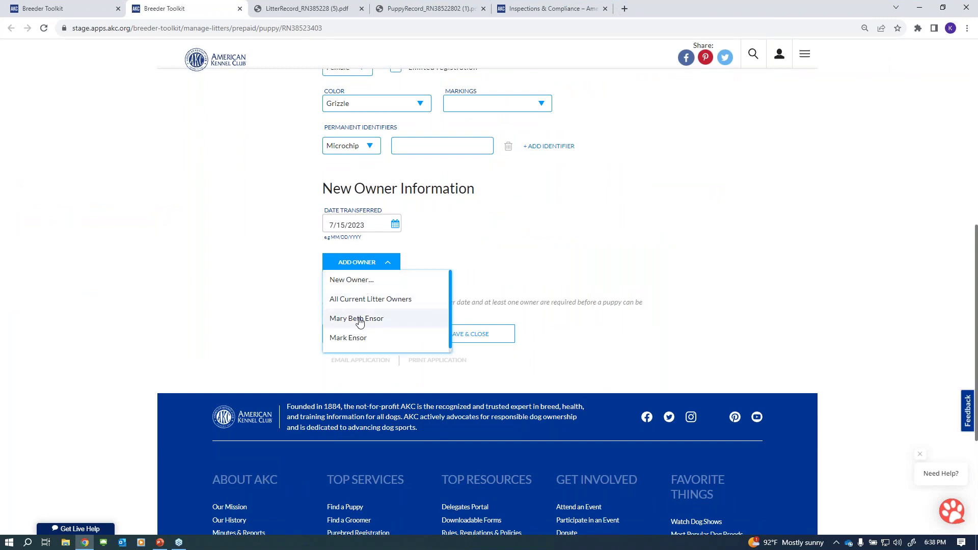
{"action": "left_click", "coordinate": [351, 280]}
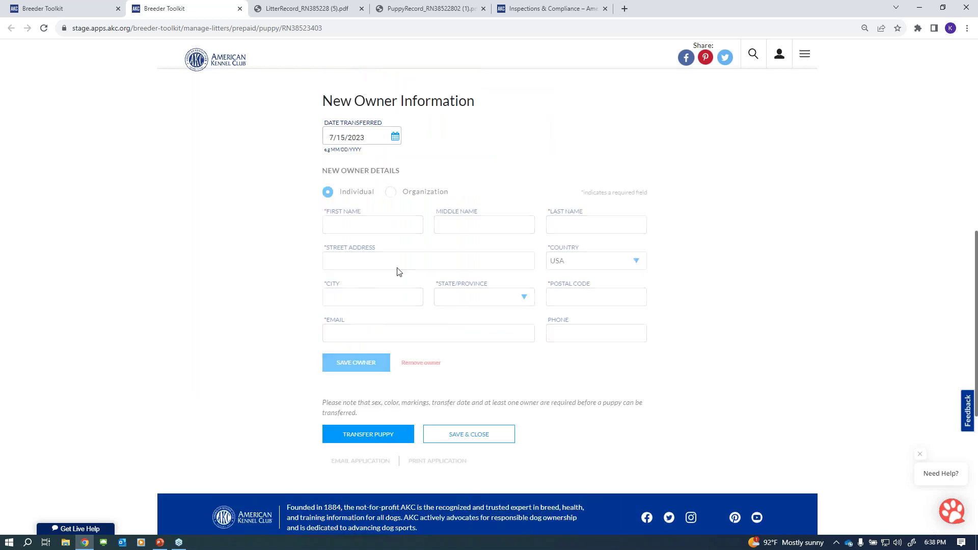
{"action": "left_click", "coordinate": [344, 225]}
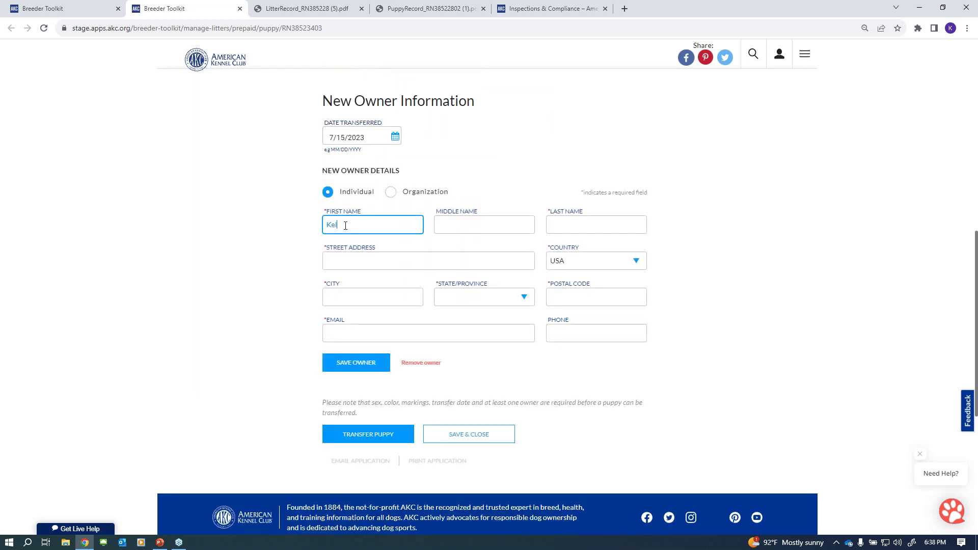
{"action": "key", "text": "Tab"}
{"action": "key", "text": "Tab"}
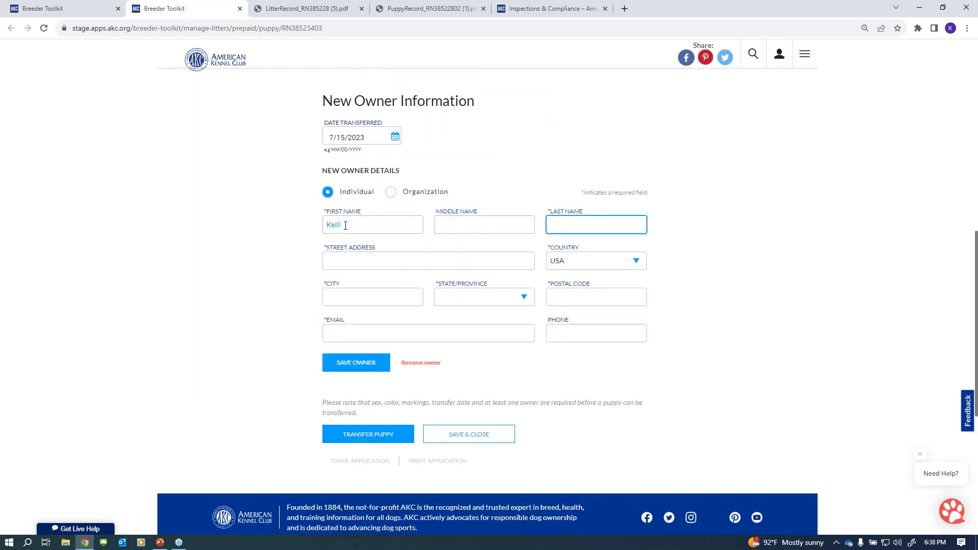
{"action": "key", "text": "Tab"}
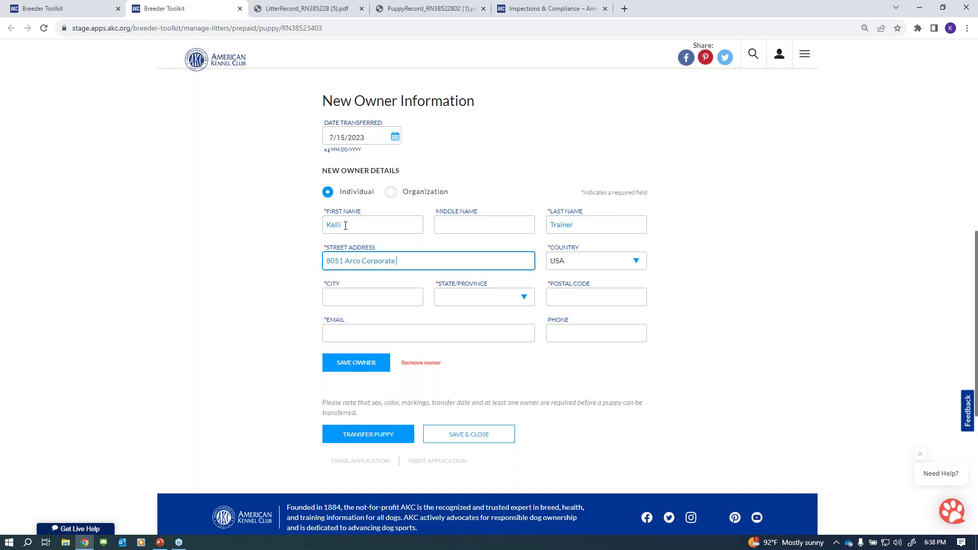
{"action": "key", "text": "Tab"}
{"action": "key", "text": "Tab"}
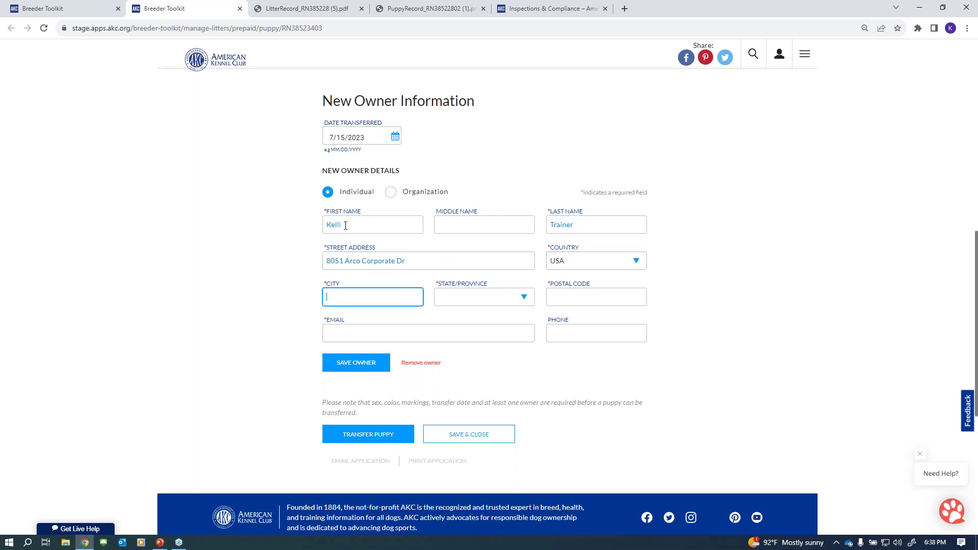
{"action": "key", "text": "Tab"}
- Enter the new owner's state, postal code and email address
{"action": "type", "text": "nor"}
{"action": "key", "text": "Tab"}
{"action": "type", "text": "27617"}
{"action": "key", "text": "Tab"}
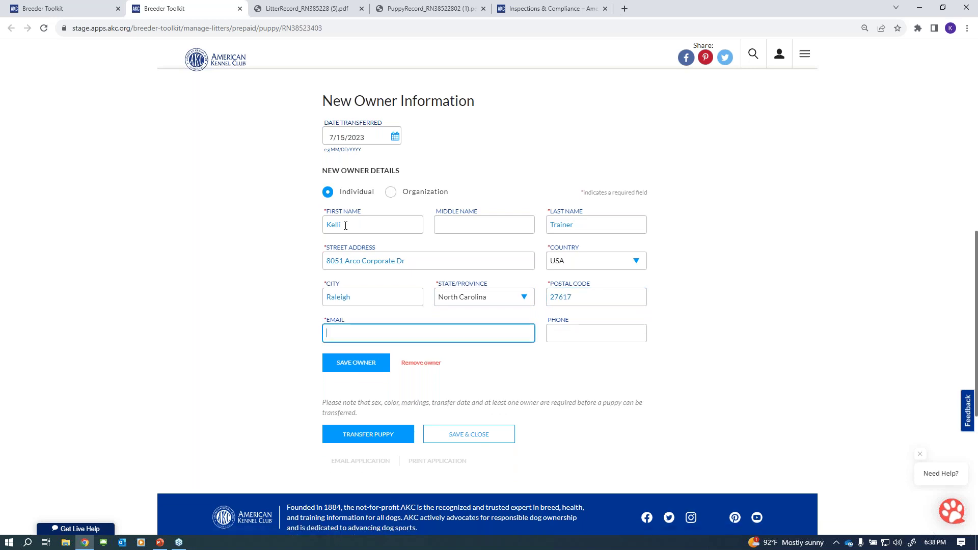
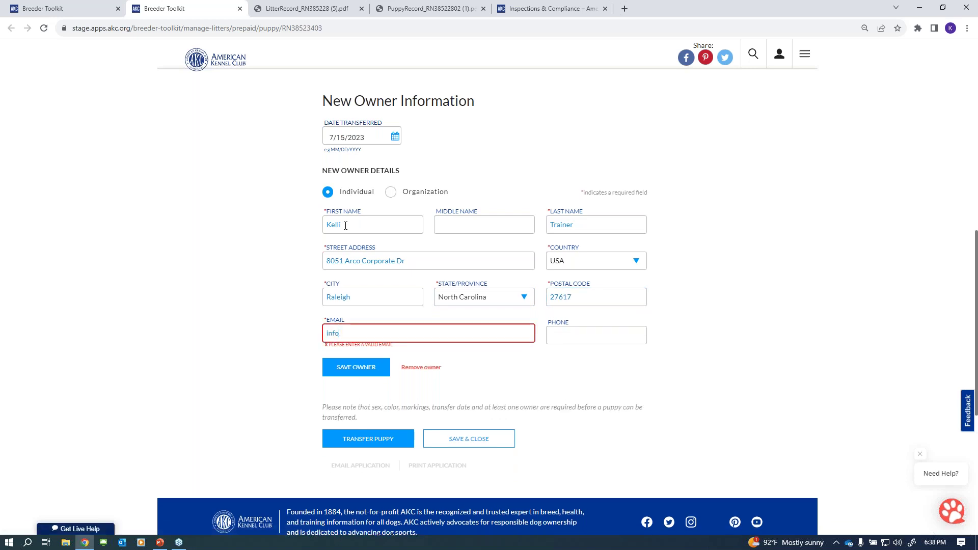
{"action": "key", "text": "Tab"}
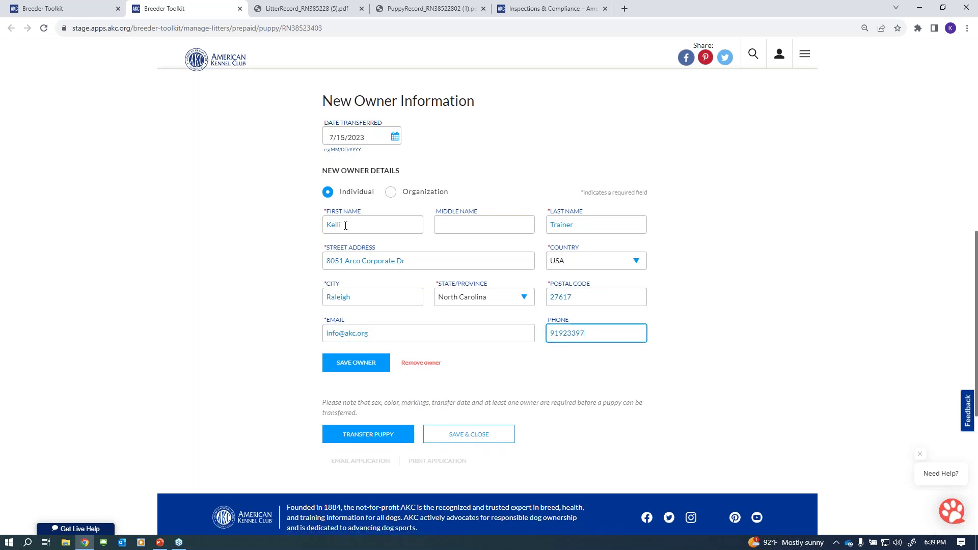
- Save the owner with the USPS-verified address and start the puppy transfer
{"action": "left_click", "coordinate": [378, 368]}
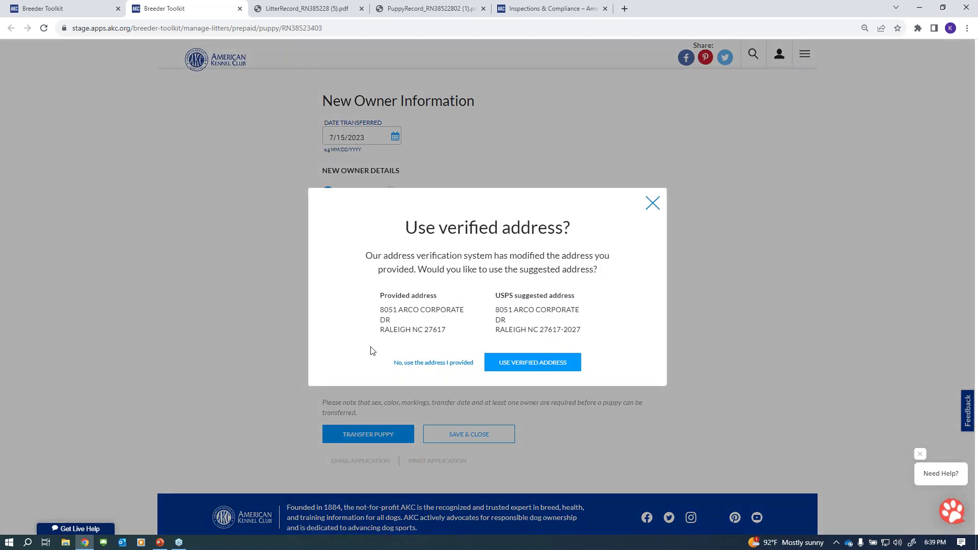
{"action": "left_click", "coordinate": [571, 366]}
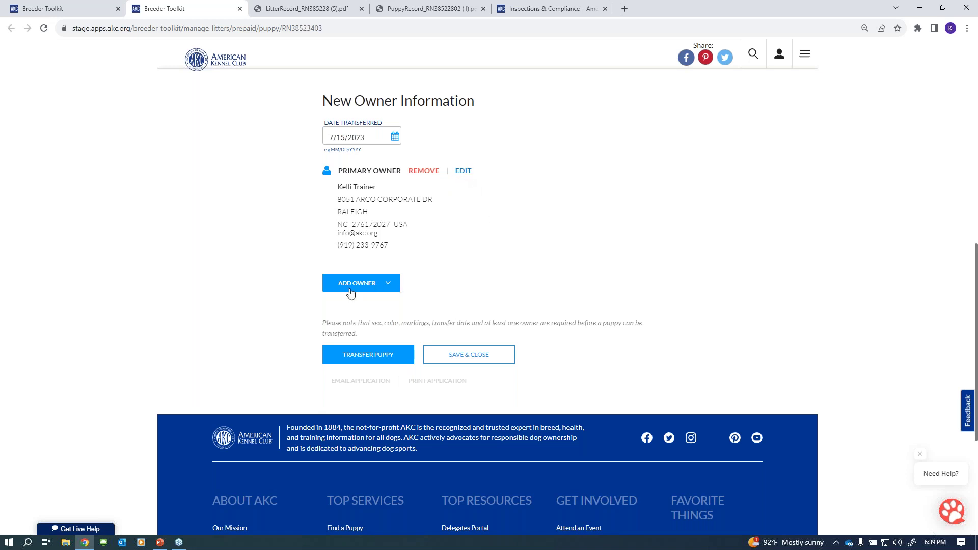
{"action": "left_click", "coordinate": [368, 356]}
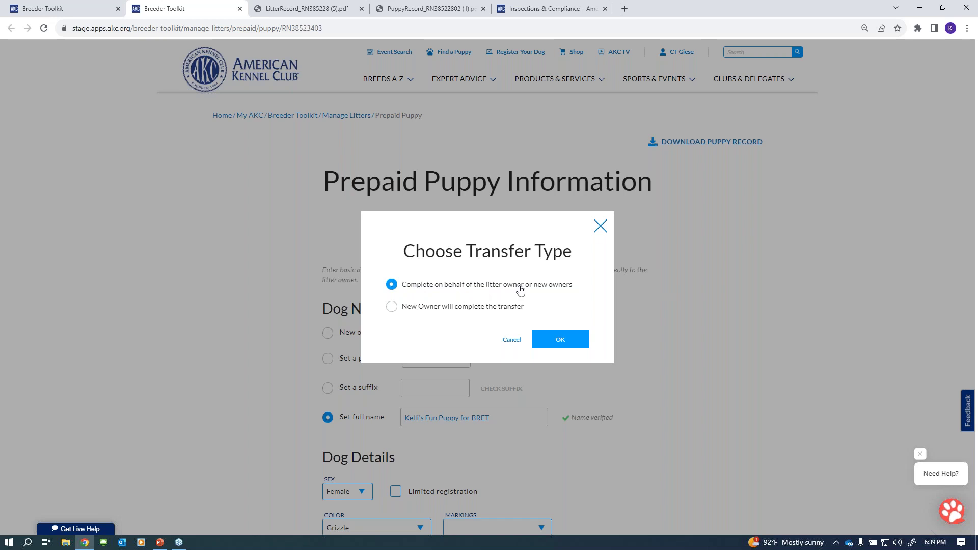
- Complete the transfer on the owners' behalf, review the dog information, and continue
{"action": "left_click", "coordinate": [556, 340]}
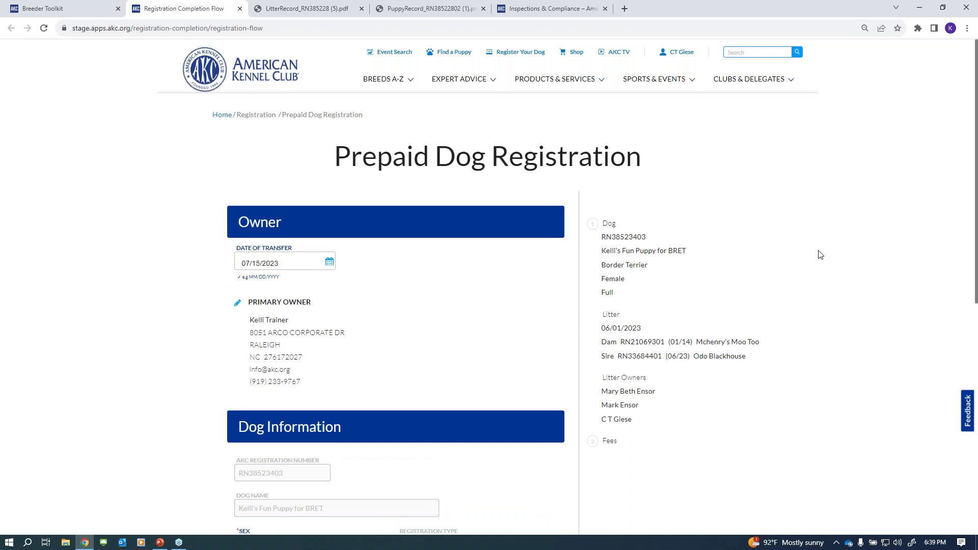
{"action": "scroll", "coordinate": [820, 255], "scroll_direction": "down", "scroll_amount": 2}
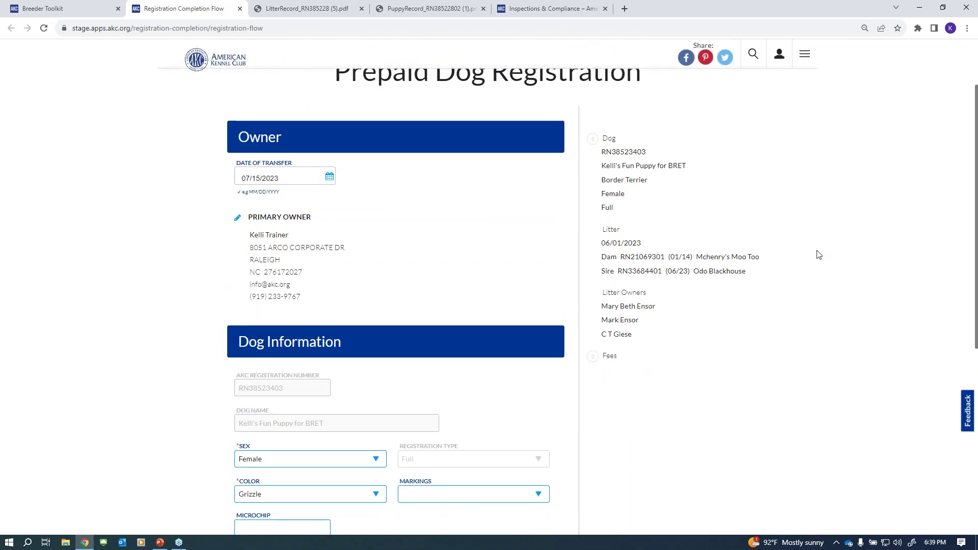
{"action": "scroll", "coordinate": [819, 255], "scroll_direction": "down", "scroll_amount": 2}
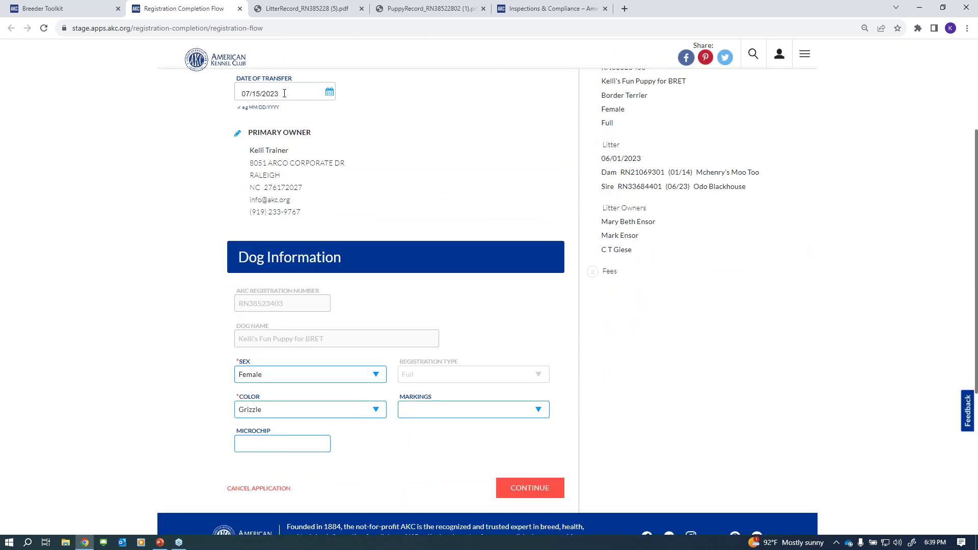
{"action": "scroll", "coordinate": [389, 158], "scroll_direction": "up", "scroll_amount": 2}
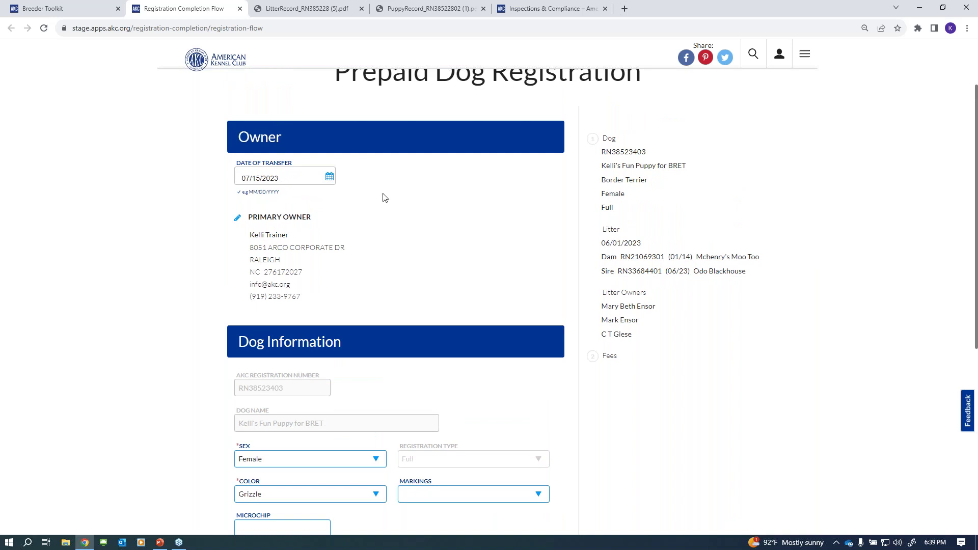
{"action": "scroll", "coordinate": [397, 206], "scroll_direction": "down", "scroll_amount": 2}
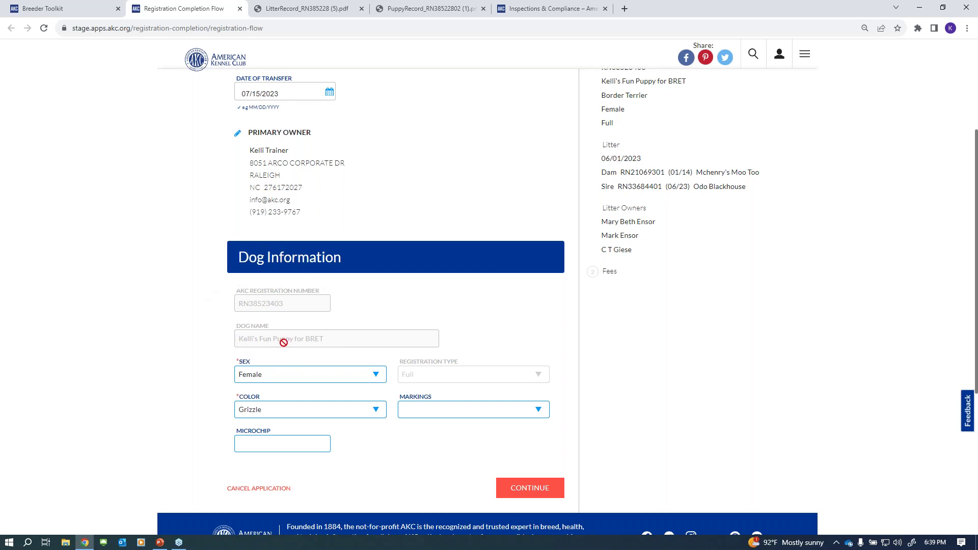
{"action": "scroll", "coordinate": [509, 328], "scroll_direction": "down", "scroll_amount": 2}
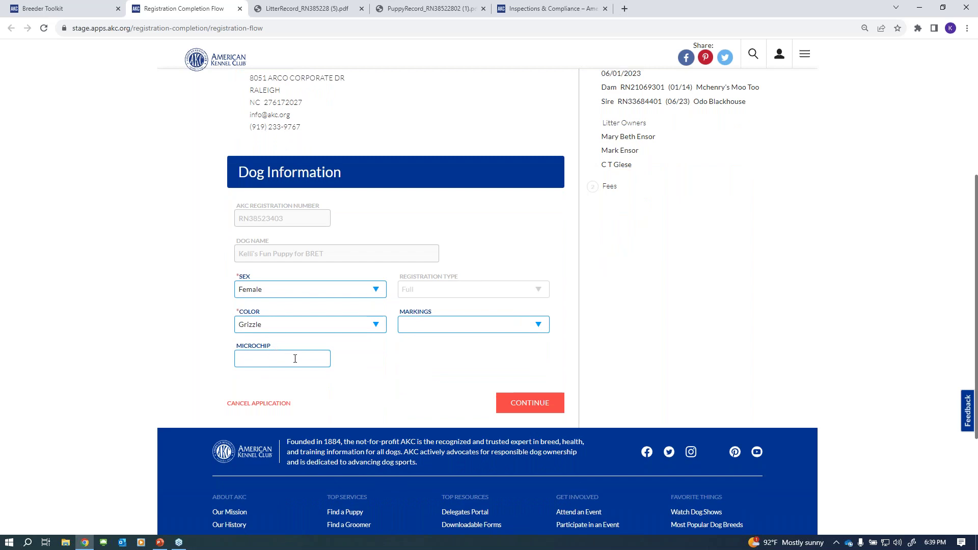
{"action": "left_click", "coordinate": [551, 402]}
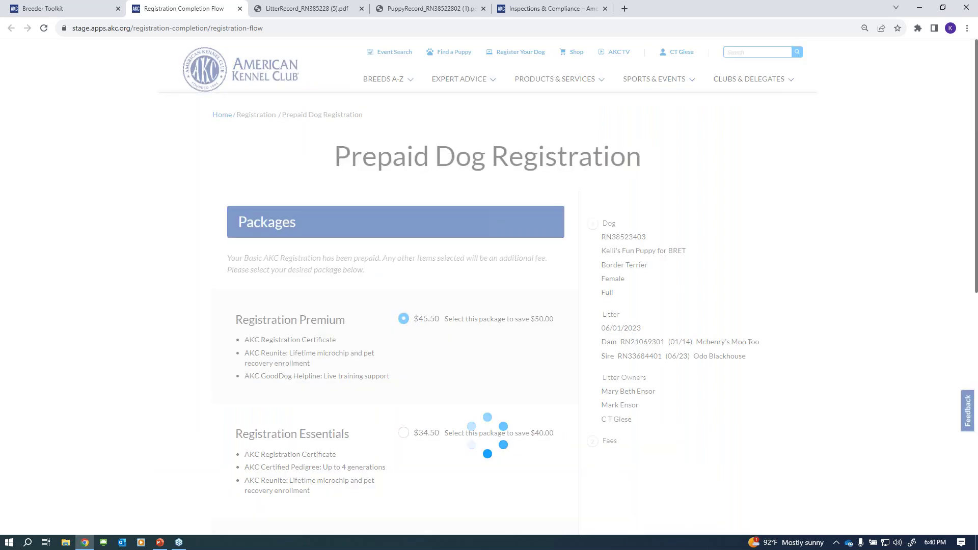
- Choose only the included registration certificate package and continue to add-ons
{"action": "scroll", "coordinate": [753, 212], "scroll_direction": "down", "scroll_amount": 2}
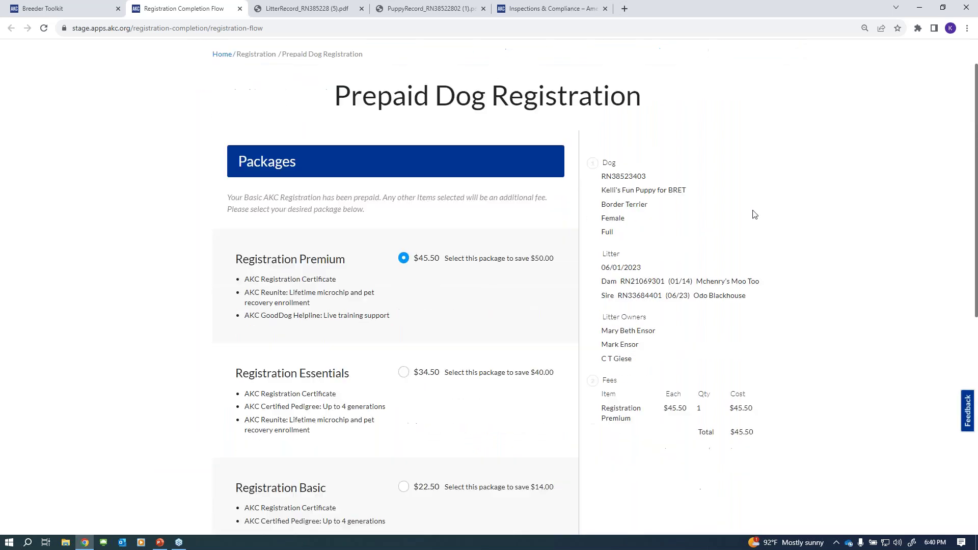
{"action": "scroll", "coordinate": [809, 228], "scroll_direction": "down", "scroll_amount": 2}
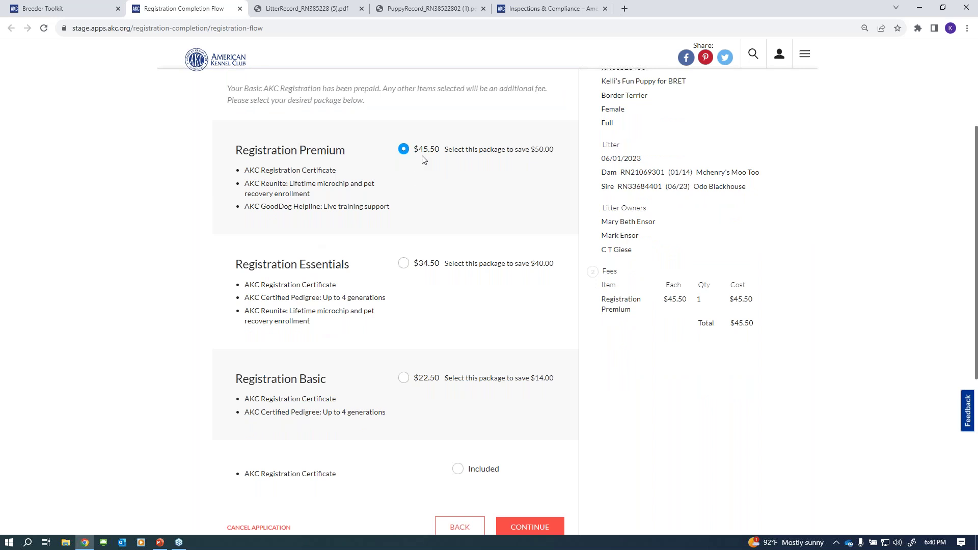
{"action": "scroll", "coordinate": [536, 367], "scroll_direction": "down", "scroll_amount": 2}
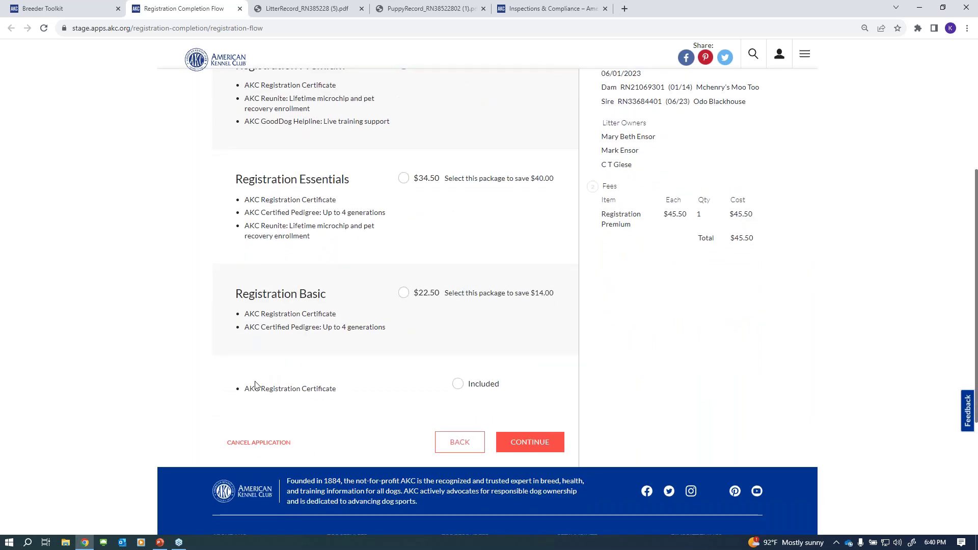
{"action": "left_click", "coordinate": [458, 384]}
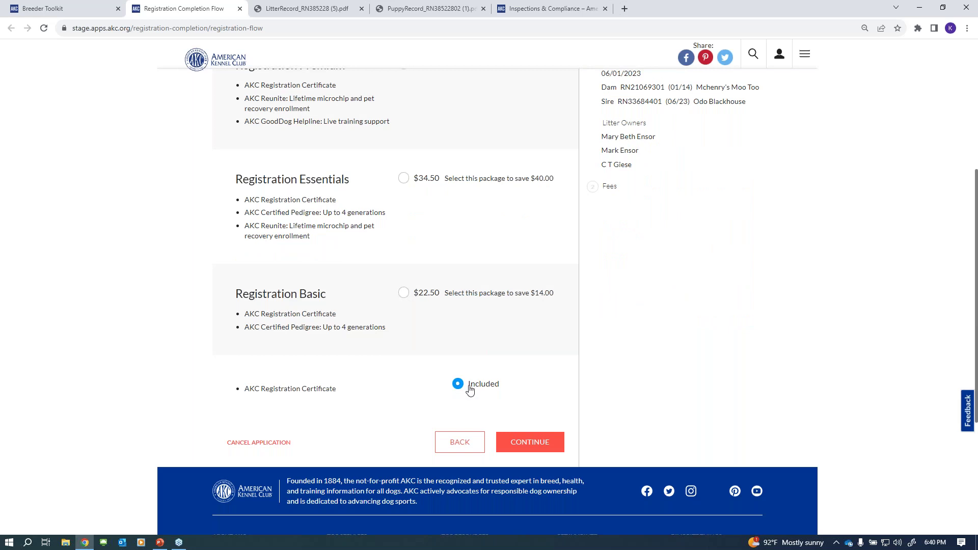
{"action": "left_click", "coordinate": [541, 445]}
- Set Certified Pedigree to None, declining the 4-generation pedigree
{"action": "scroll", "coordinate": [769, 235], "scroll_direction": "down", "scroll_amount": 3}
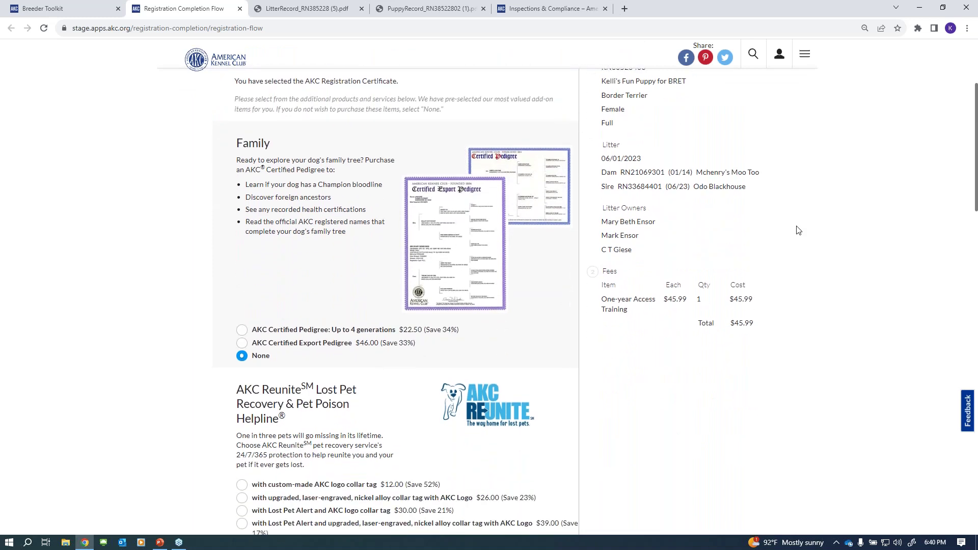
{"action": "left_click", "coordinate": [242, 331]}
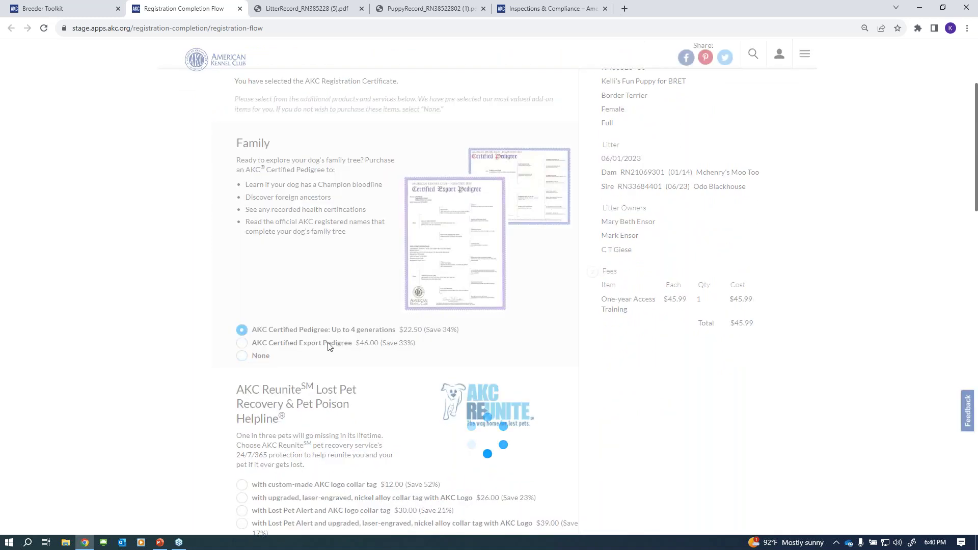
{"action": "left_click", "coordinate": [242, 356]}
{"action": "scroll", "coordinate": [636, 247], "scroll_direction": "down", "scroll_amount": 3}
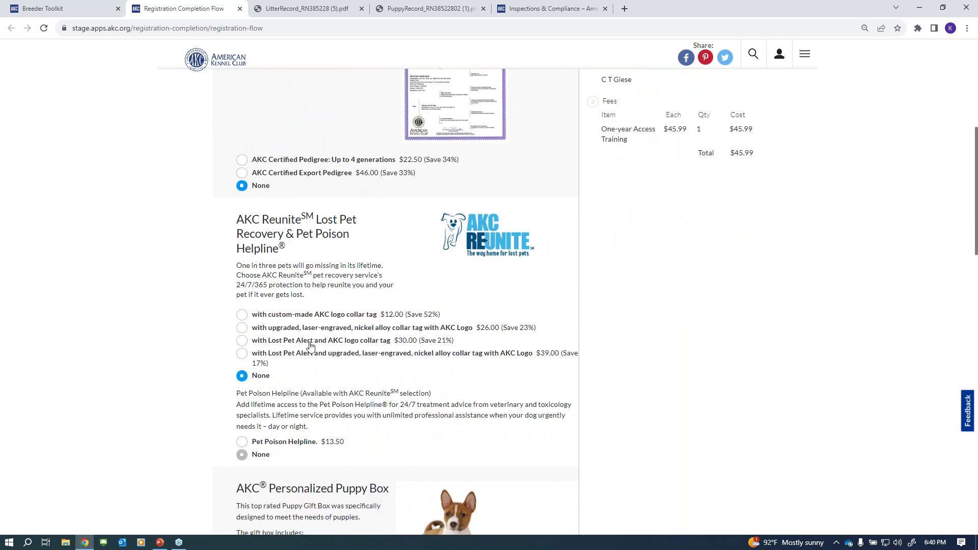
{"action": "scroll", "coordinate": [400, 305], "scroll_direction": "down", "scroll_amount": 5}
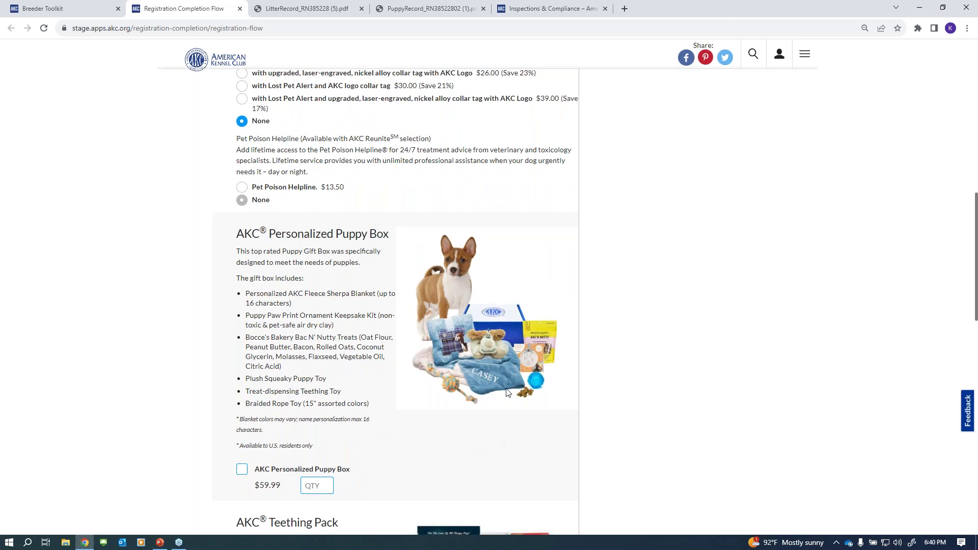
{"action": "scroll", "coordinate": [489, 371], "scroll_direction": "down", "scroll_amount": 5}
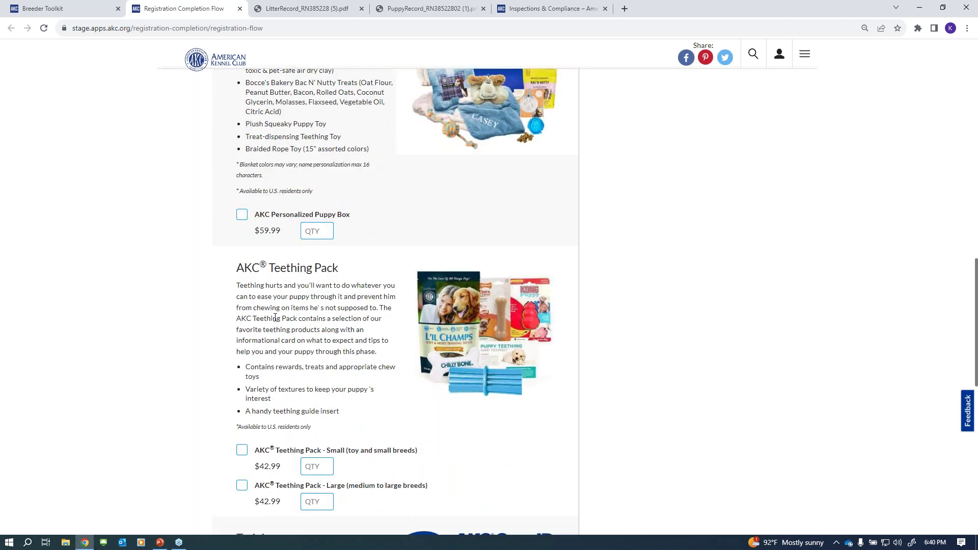
{"action": "scroll", "coordinate": [275, 318], "scroll_direction": "down", "scroll_amount": 5}
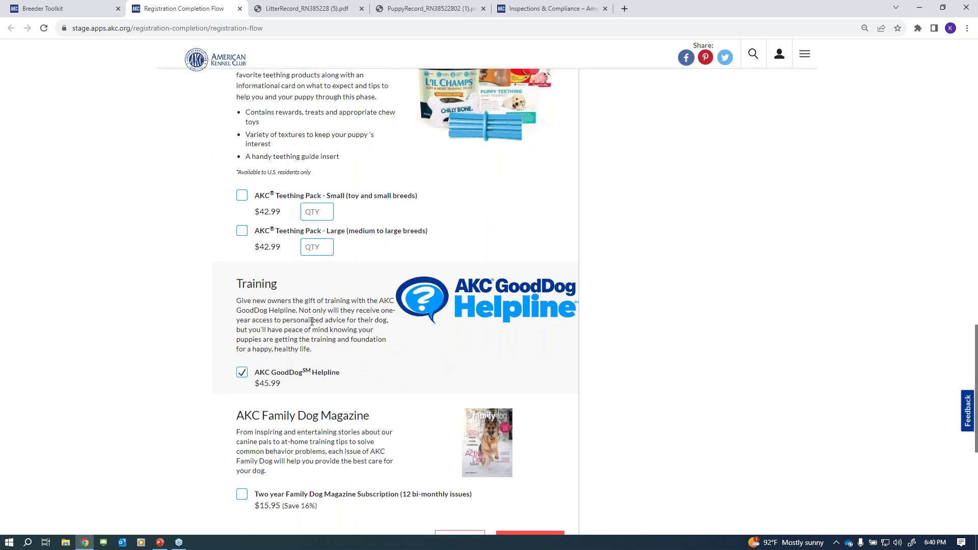
- Untick the AKC GoodDog Helpline add-on and continue to the $0.00 payment page
{"action": "left_click", "coordinate": [244, 373]}
{"action": "scroll", "coordinate": [373, 253], "scroll_direction": "down", "scroll_amount": 3}
{"action": "scroll", "coordinate": [262, 302], "scroll_direction": "up", "scroll_amount": 13}
{"action": "scroll", "coordinate": [291, 314], "scroll_direction": "up", "scroll_amount": 5}
{"action": "scroll", "coordinate": [291, 314], "scroll_direction": "down", "scroll_amount": 13}
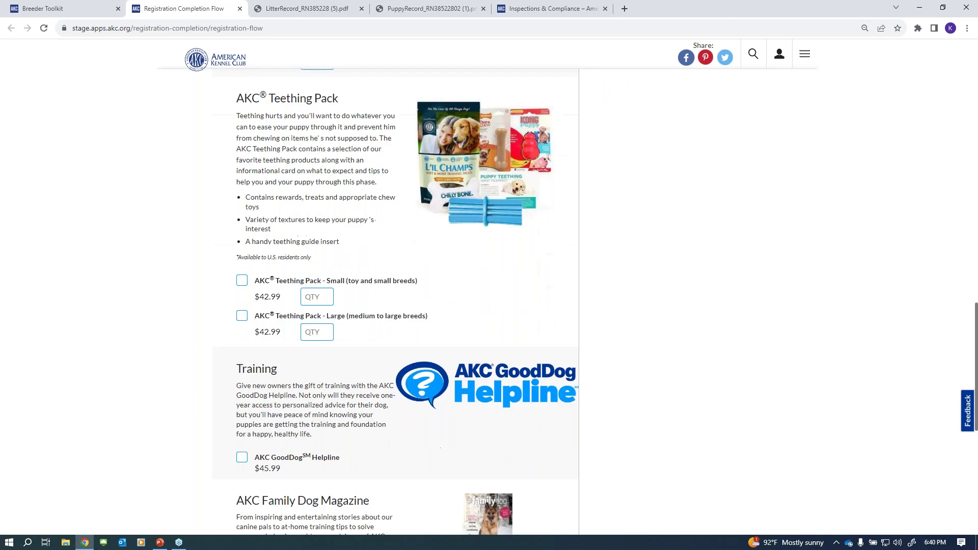
{"action": "scroll", "coordinate": [313, 274], "scroll_direction": "down", "scroll_amount": 7}
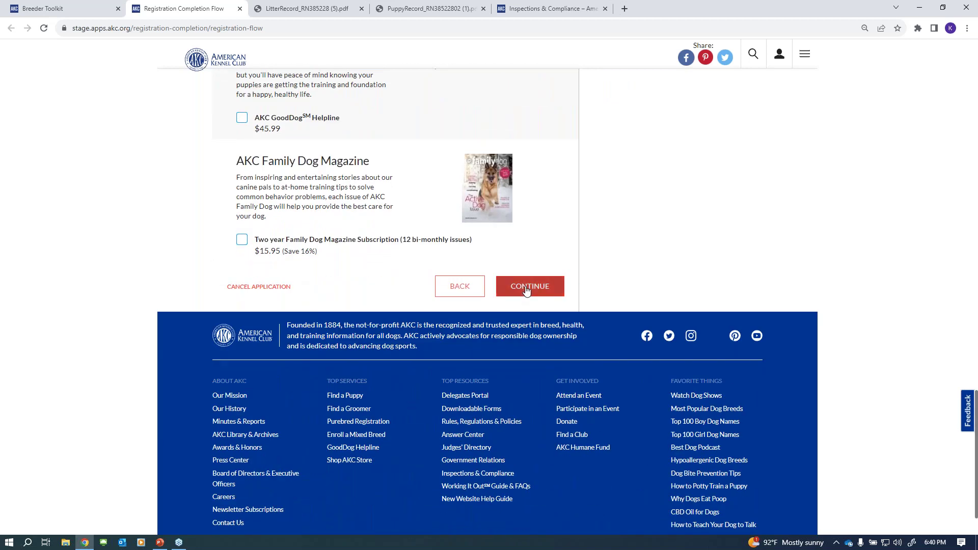
{"action": "left_click", "coordinate": [524, 287]}
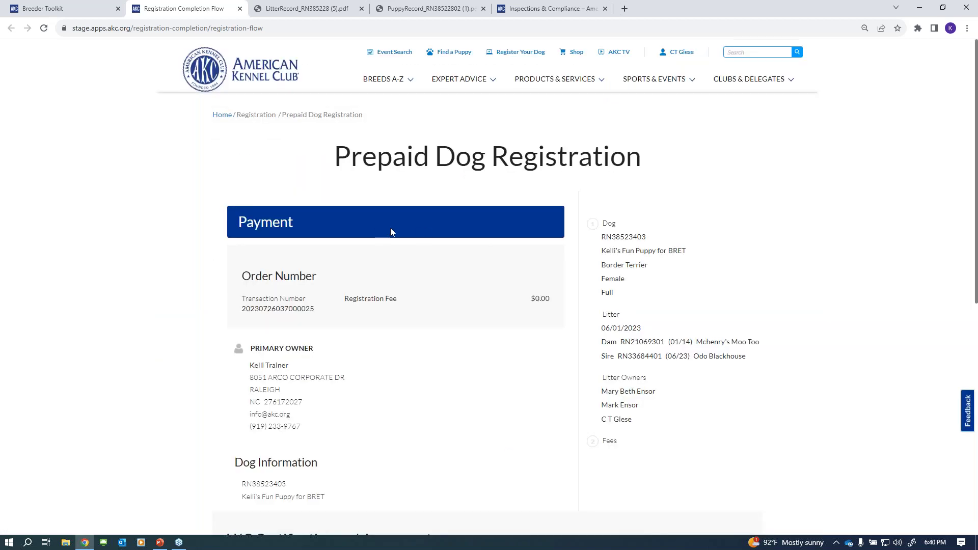
{"action": "scroll", "coordinate": [385, 226], "scroll_direction": "down", "scroll_amount": 5}
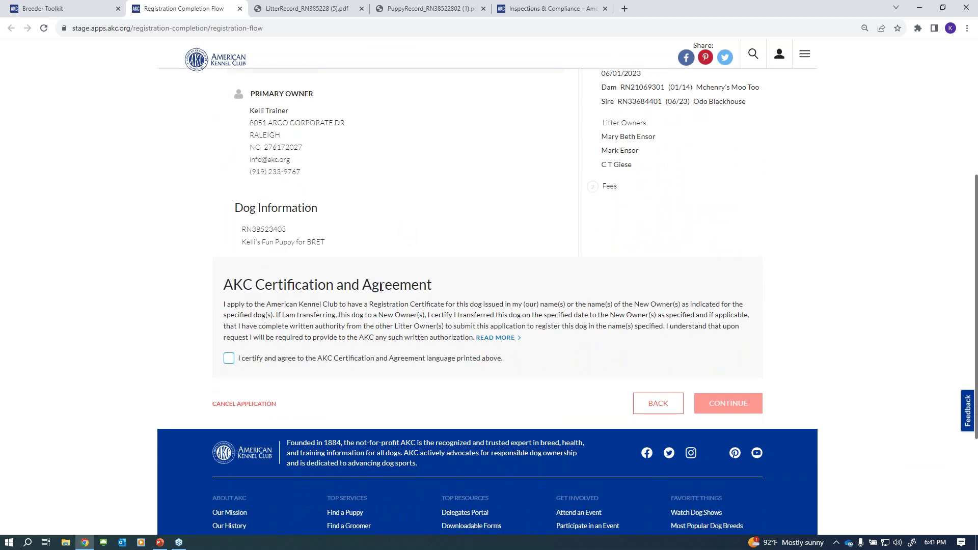
{"action": "left_click", "coordinate": [230, 359]}
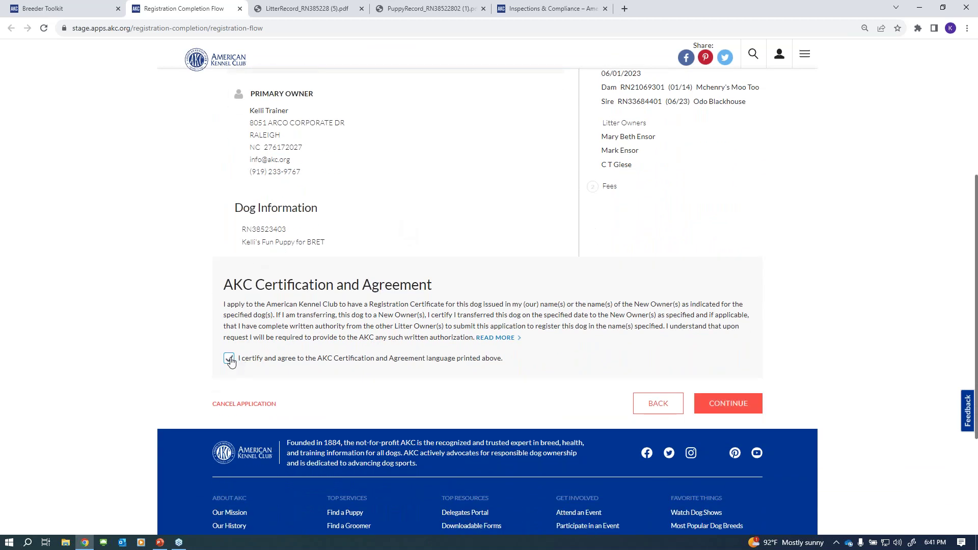
{"action": "left_click", "coordinate": [729, 405]}
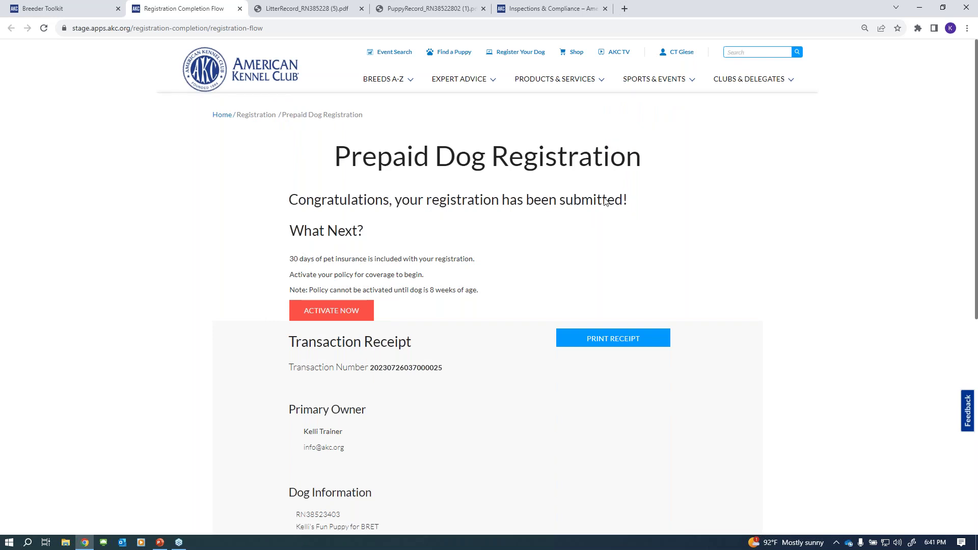
{"action": "scroll", "coordinate": [721, 236], "scroll_direction": "down", "scroll_amount": 3}
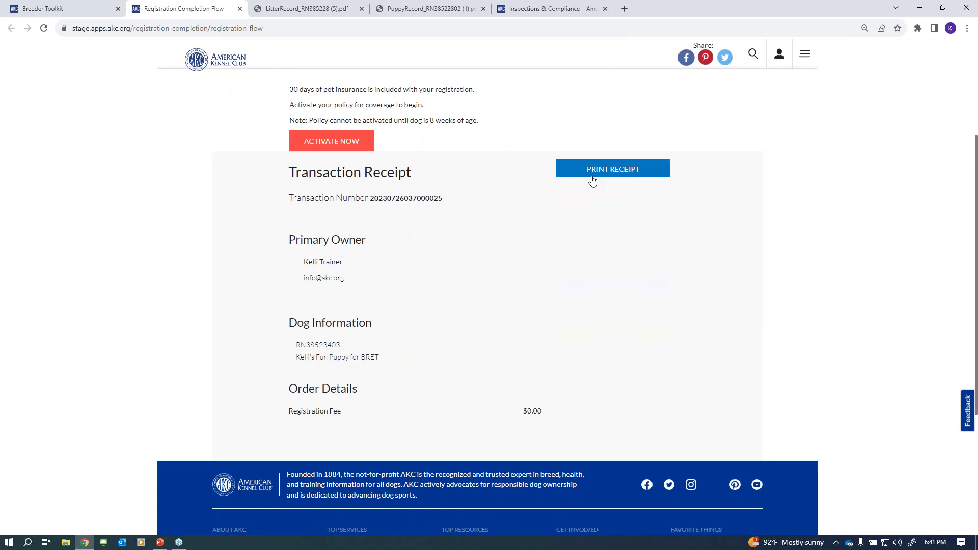
{"action": "left_click", "coordinate": [604, 173]}
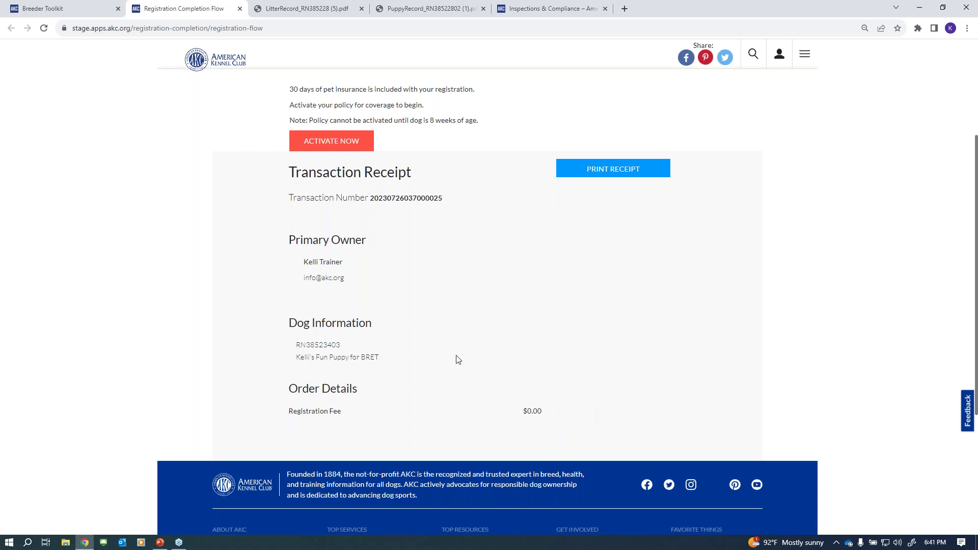
{"action": "scroll", "coordinate": [458, 361], "scroll_direction": "up", "scroll_amount": 3}
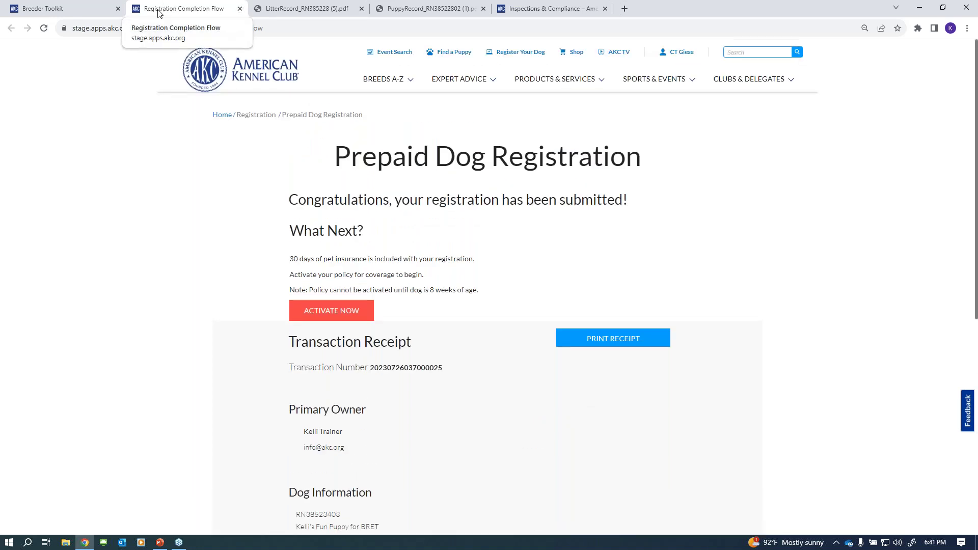
- Close the registration tab, then download, view and close litter RN385234's Litter Record PDF
{"action": "left_click", "coordinate": [239, 9]}
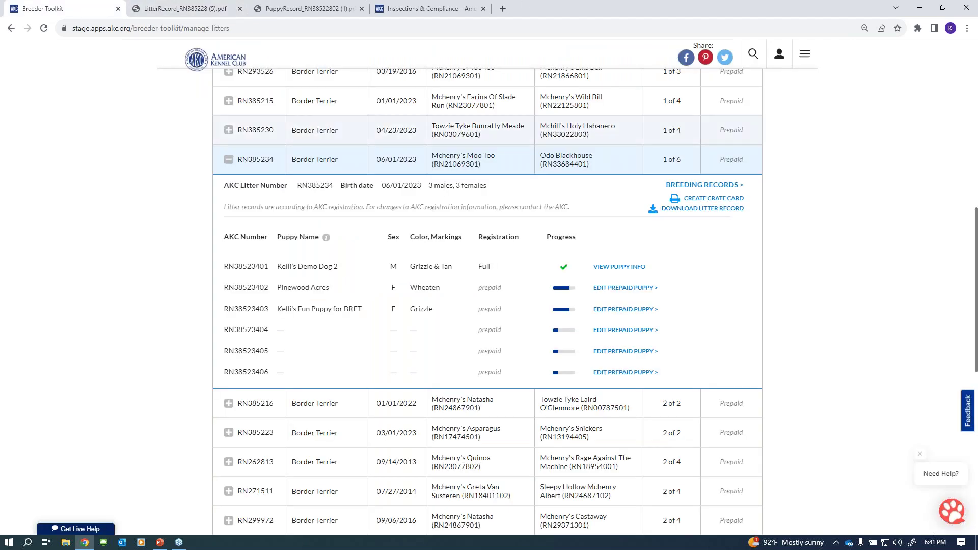
{"action": "scroll", "coordinate": [743, 332], "scroll_direction": "up", "scroll_amount": 3}
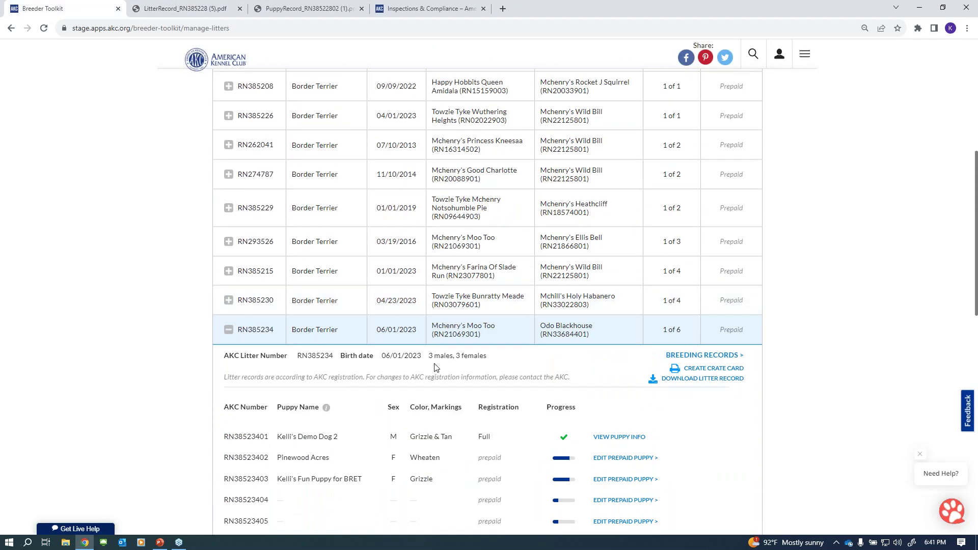
{"action": "scroll", "coordinate": [641, 406], "scroll_direction": "down", "scroll_amount": 3}
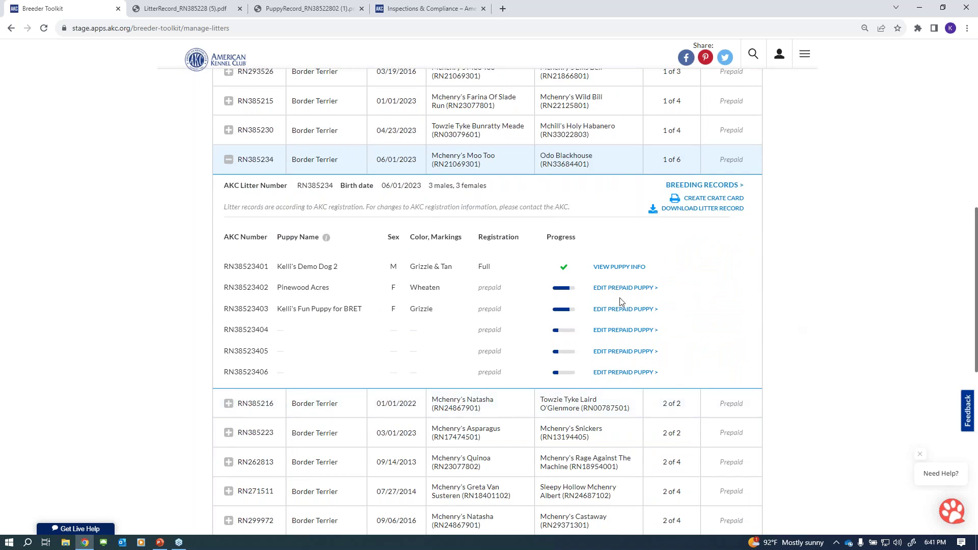
{"action": "left_click", "coordinate": [675, 214]}
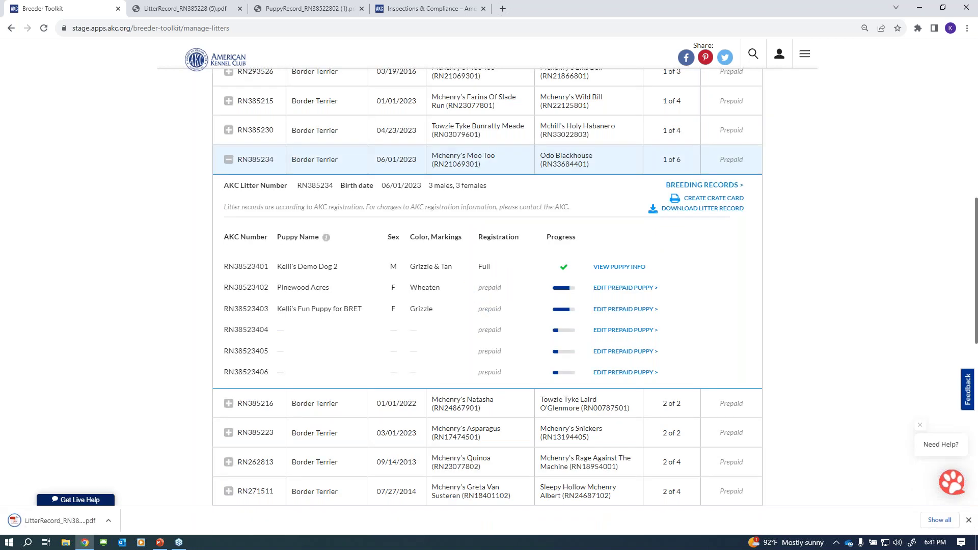
{"action": "left_click", "coordinate": [48, 521]}
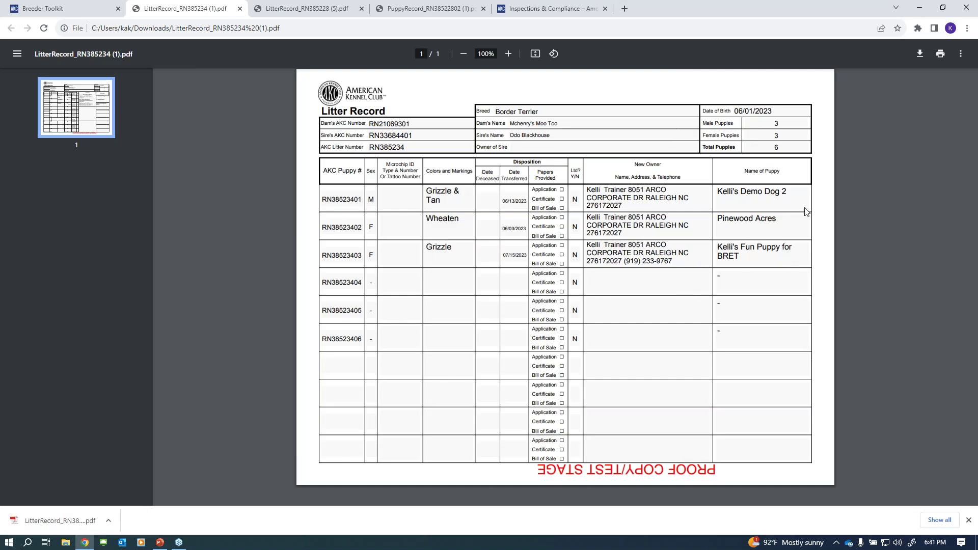
{"action": "left_click", "coordinate": [240, 9]}
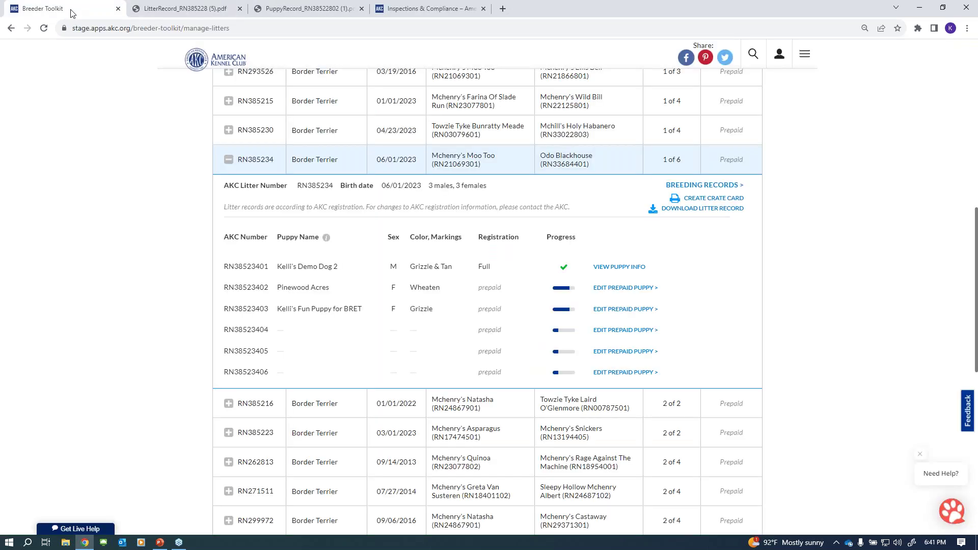
- Collapse litter RN385234 and filter the list to the 8 ELK Litters
{"action": "left_click", "coordinate": [239, 164]}
{"action": "scroll", "coordinate": [681, 251], "scroll_direction": "up", "scroll_amount": 5}
{"action": "scroll", "coordinate": [681, 251], "scroll_direction": "up", "scroll_amount": 5}
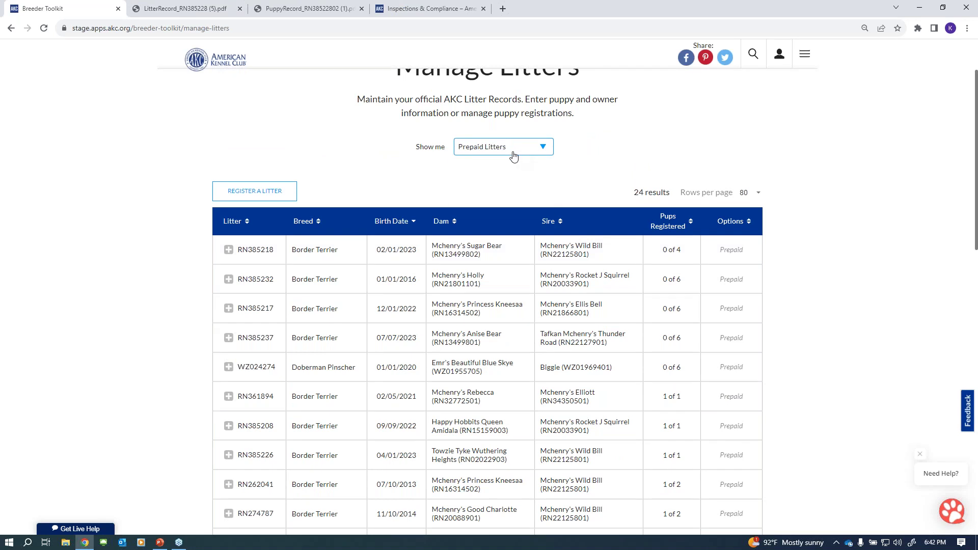
{"action": "left_click", "coordinate": [512, 149]}
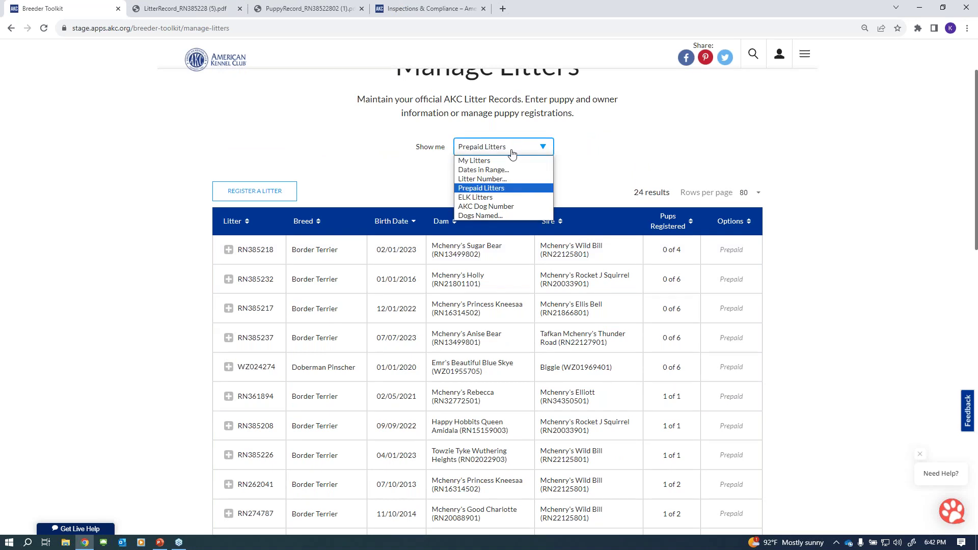
{"action": "left_click", "coordinate": [489, 189]}
{"action": "left_click", "coordinate": [488, 151]}
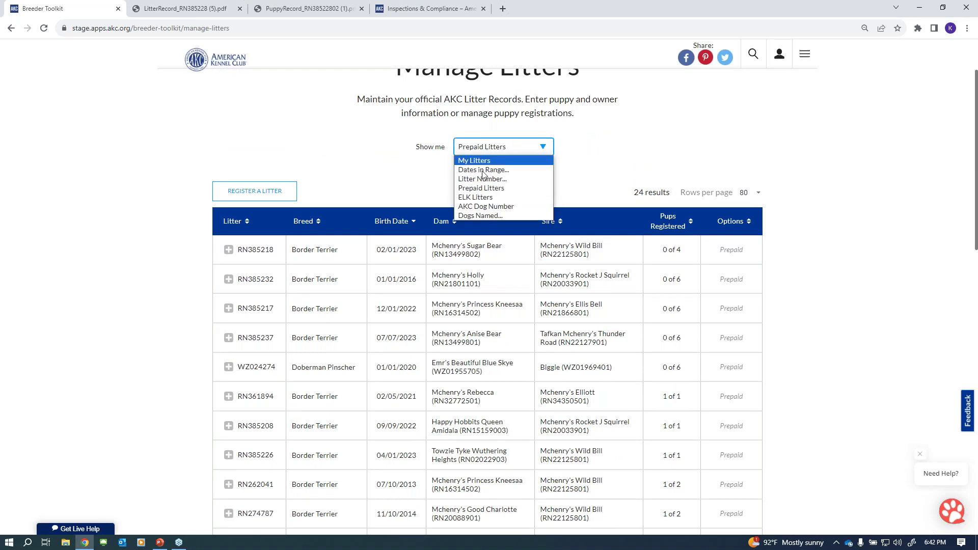
{"action": "left_click", "coordinate": [487, 198]}
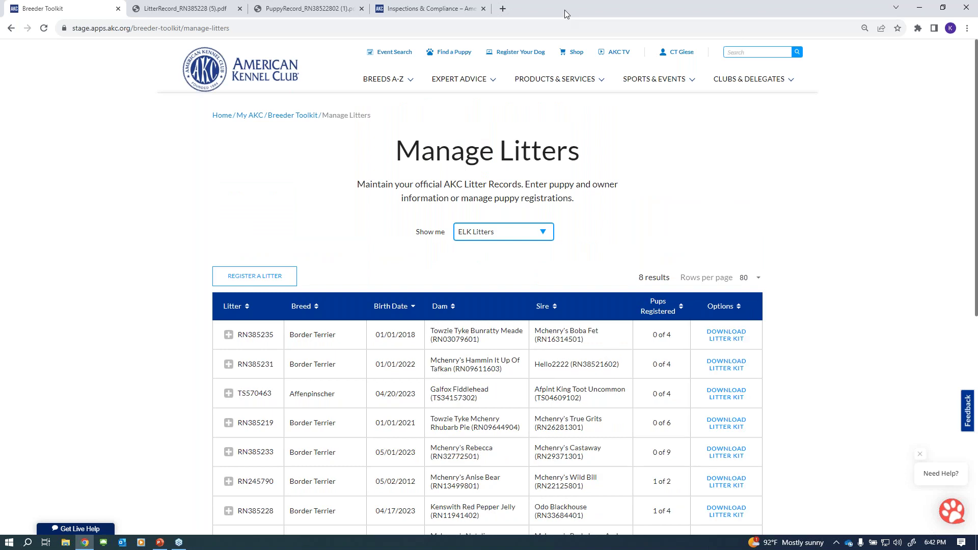
- Bring the slide show to full screen and advance to slide 20, Electronic Litter Kit
{"action": "double_click", "coordinate": [565, 10]}
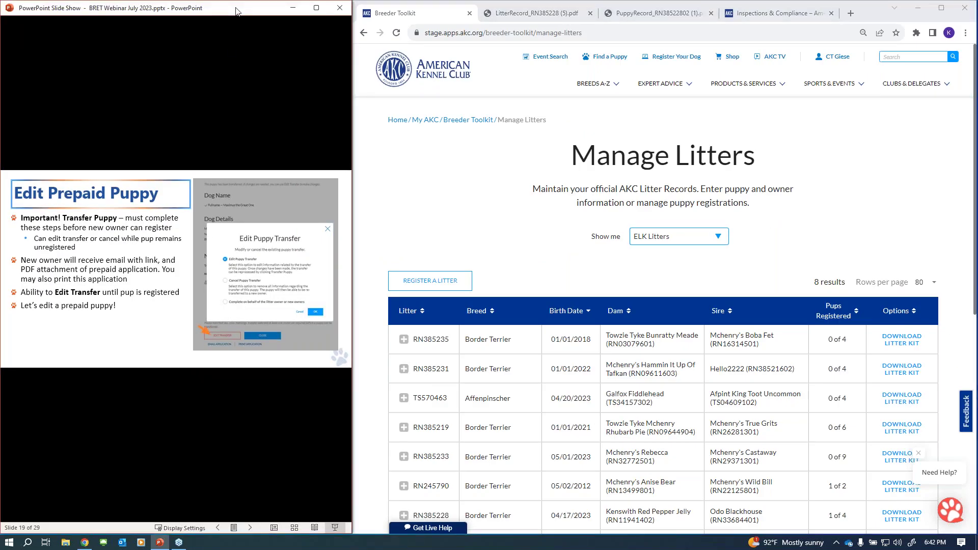
{"action": "double_click", "coordinate": [237, 6]}
{"action": "left_click", "coordinate": [393, 440]}
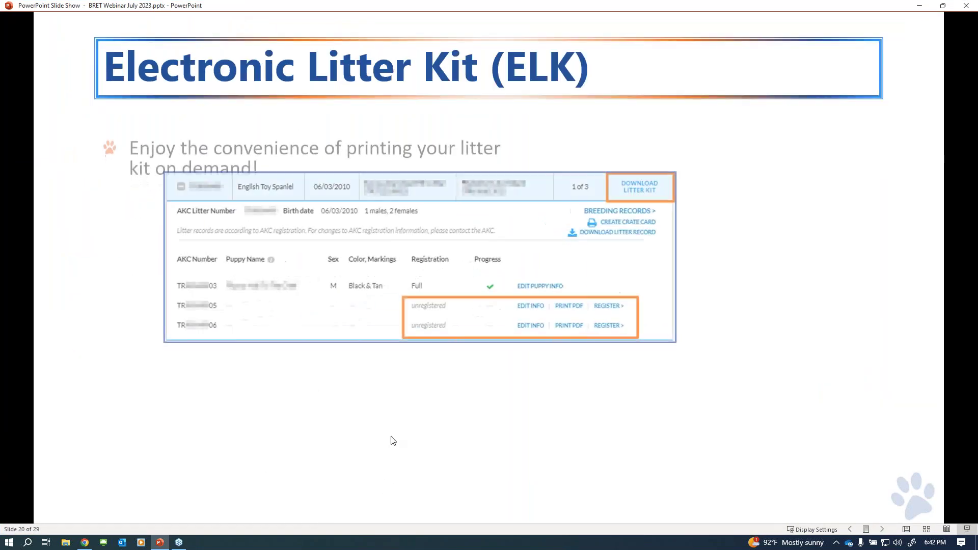